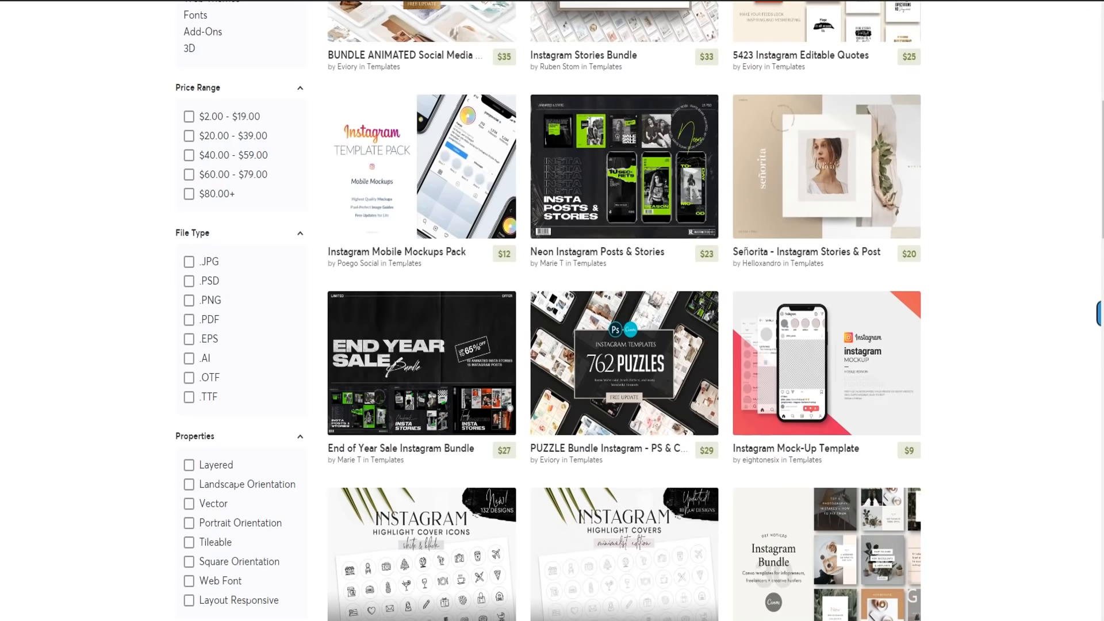
# - Browse the Instagram template listings on the template marketplaces
pyautogui.scroll(-10, 419, 86)
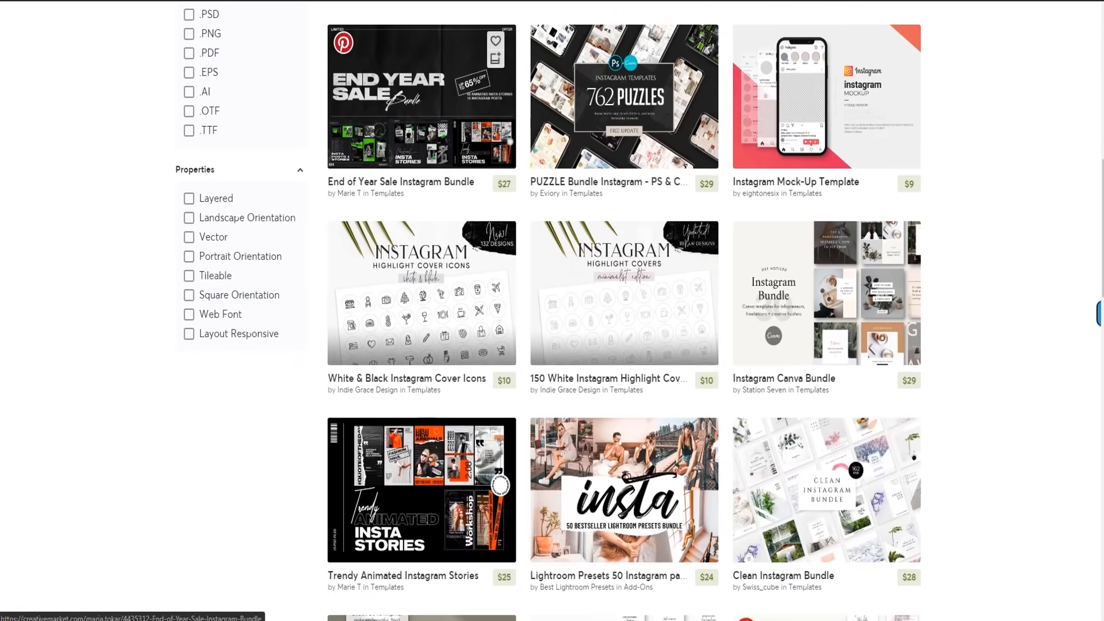
pyautogui.scroll(-9, 420, 86)
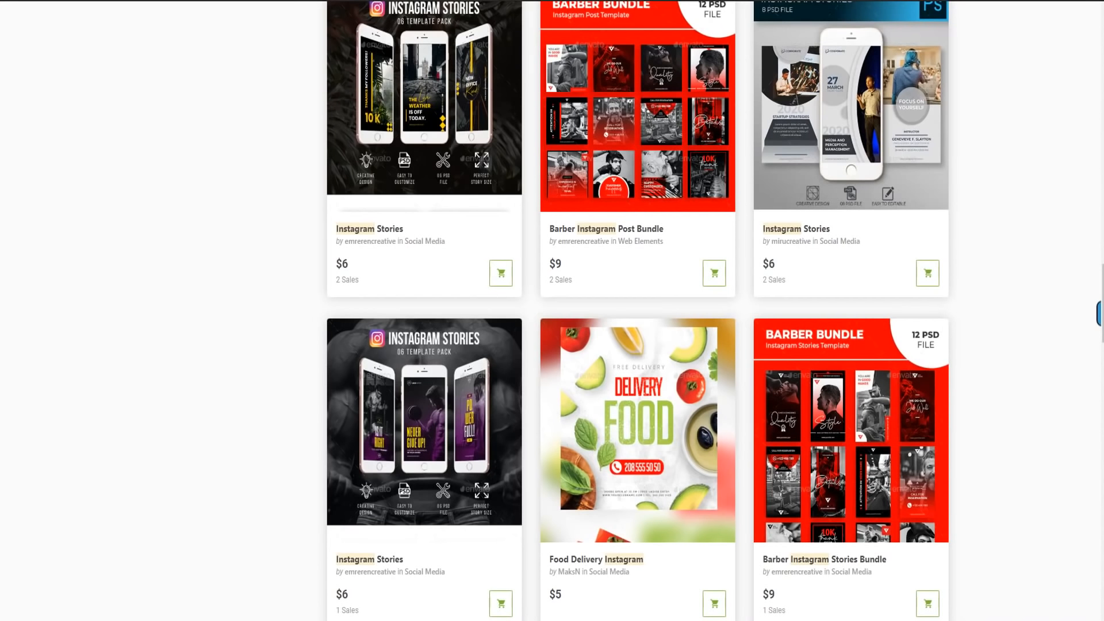
pyautogui.scroll(7, 637, 311)
pyautogui.scroll(-1, 637, 310)
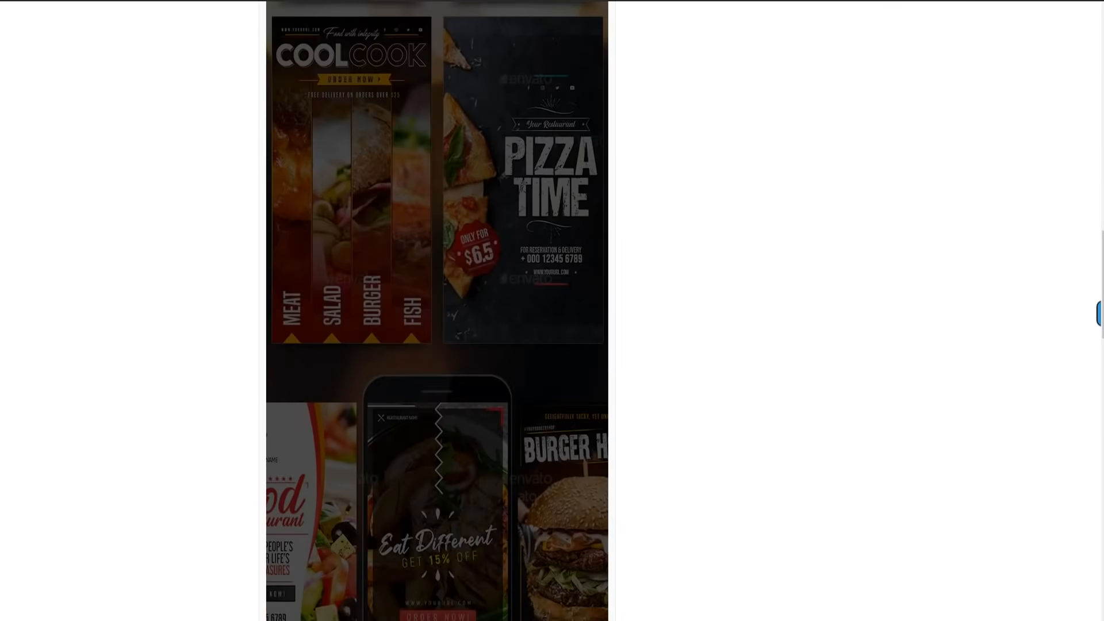
# - Examine the restaurant Instagram story pack's preview images and the item details beside them
pyautogui.scroll(5, 437, 310)
pyautogui.scroll(4, 437, 310)
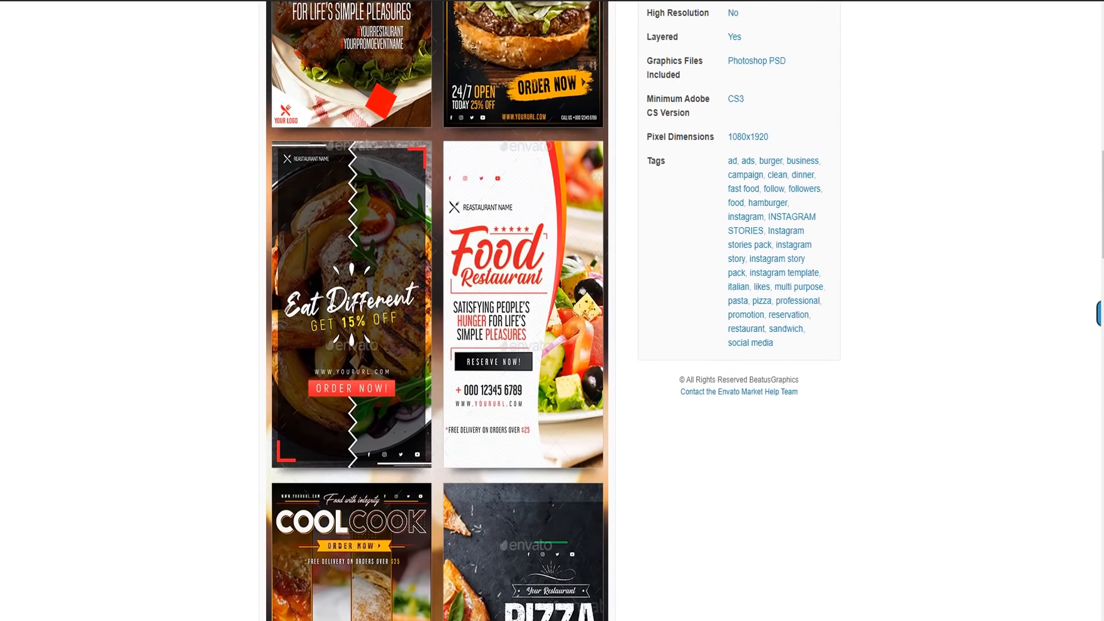
pyautogui.scroll(-11, 437, 310)
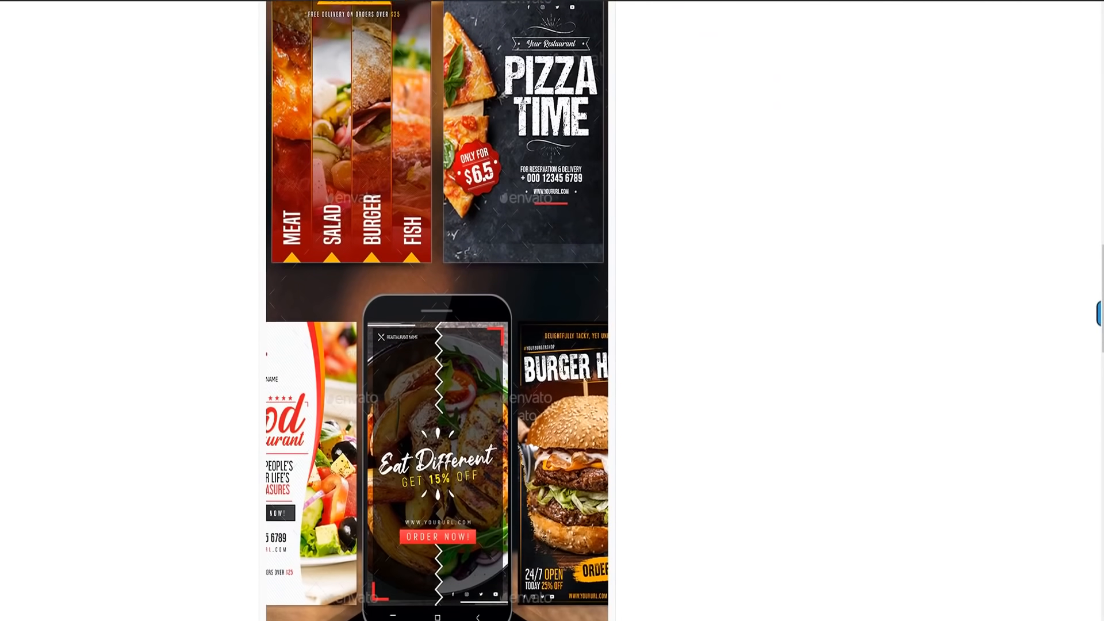
pyautogui.scroll(-5, 436, 310)
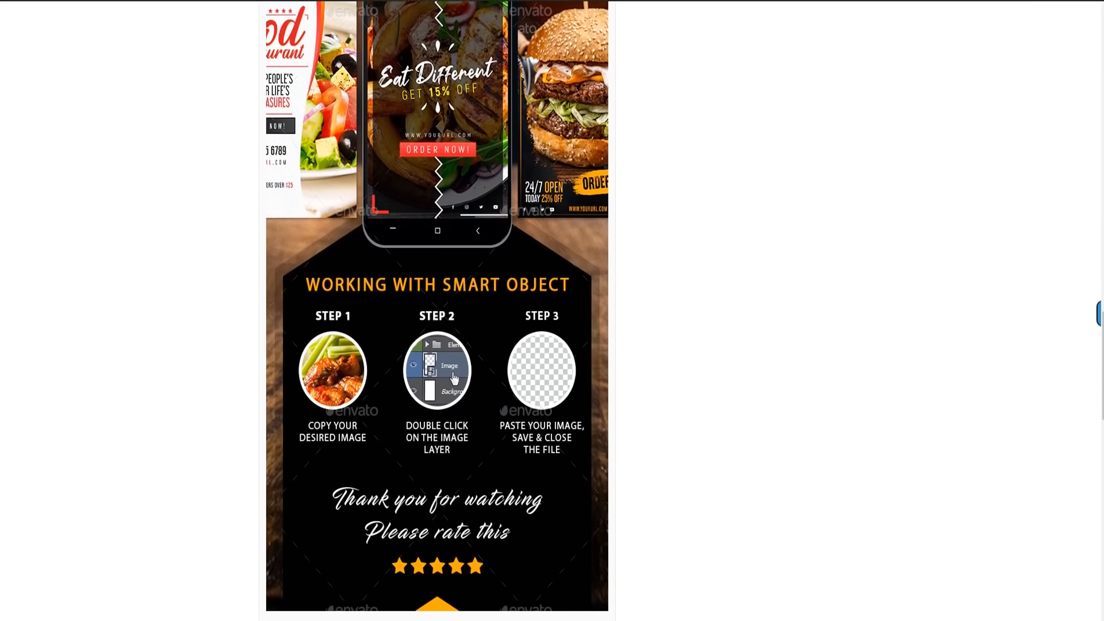
pyautogui.scroll(4, 437, 311)
pyautogui.scroll(9, 437, 311)
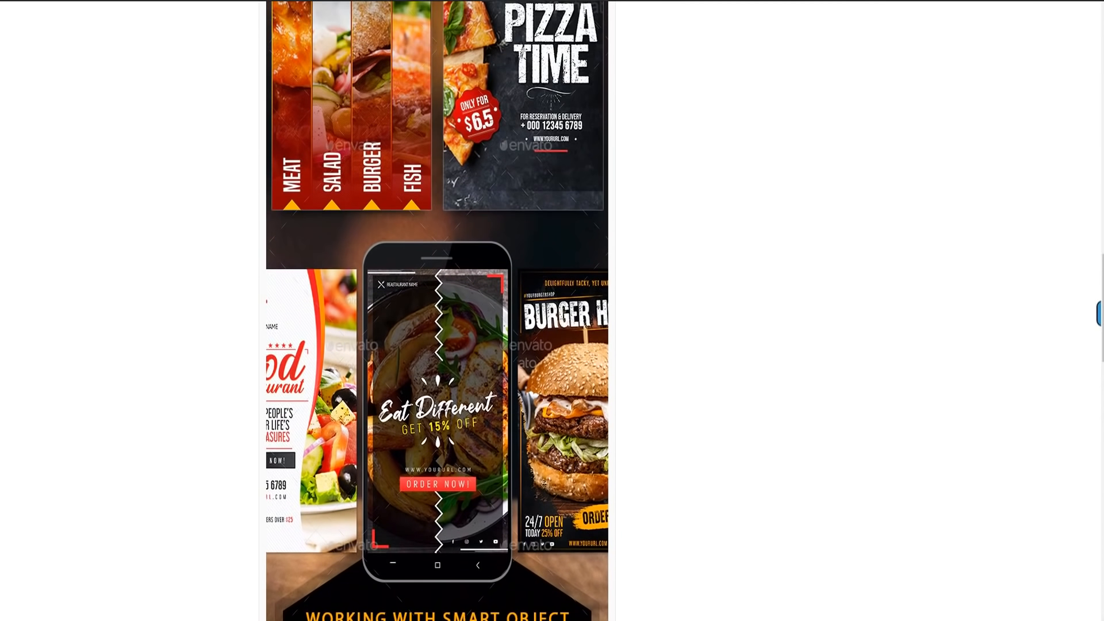
pyautogui.scroll(4, 437, 311)
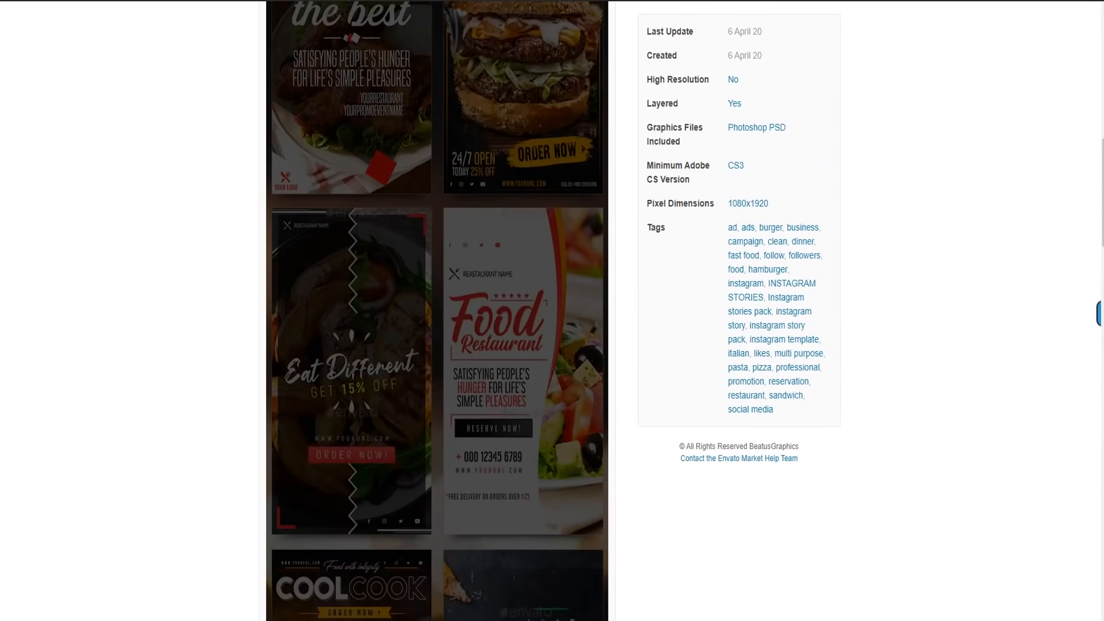
pyautogui.scroll(8, 437, 310)
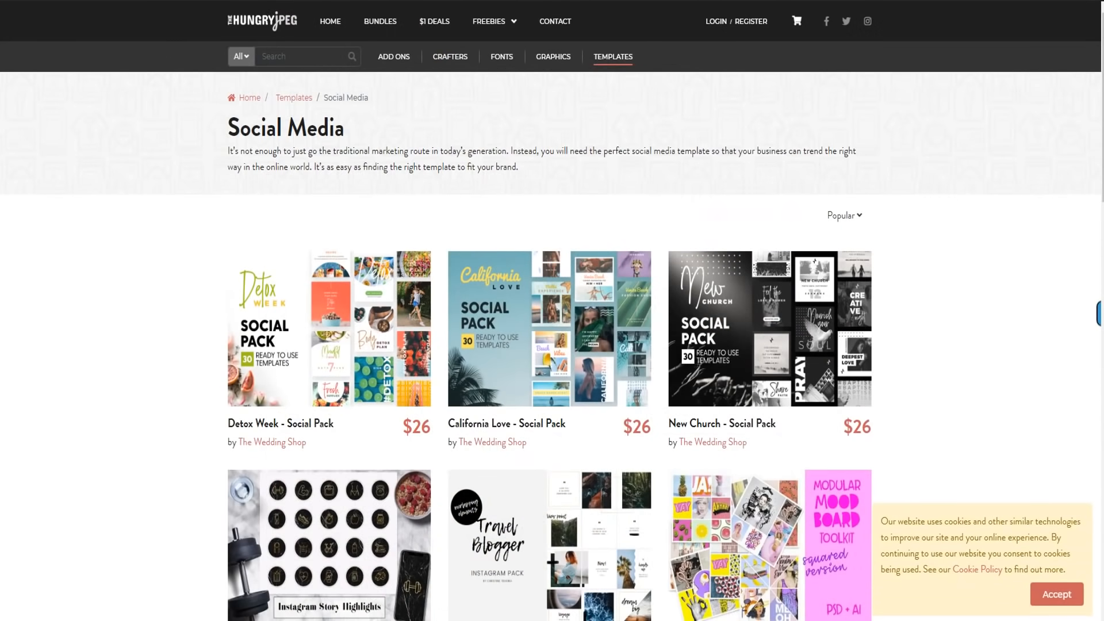
# - Browse the social media template packs on TheHungryJPEG
pyautogui.scroll(-3, 345, 144)
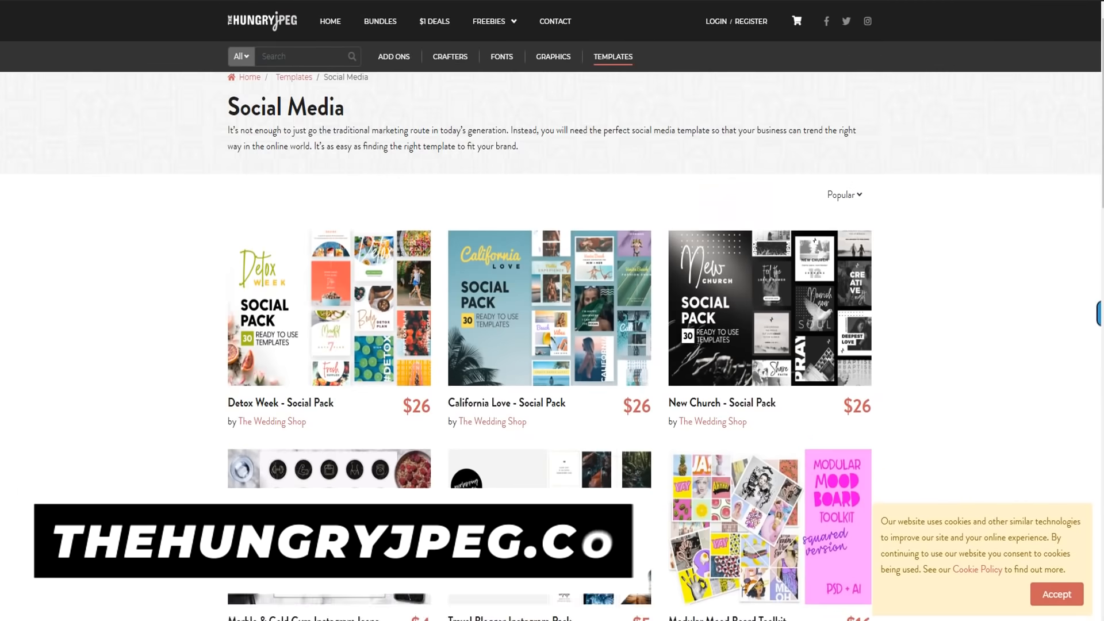
pyautogui.scroll(3, 345, 143)
pyautogui.scroll(-9, 345, 143)
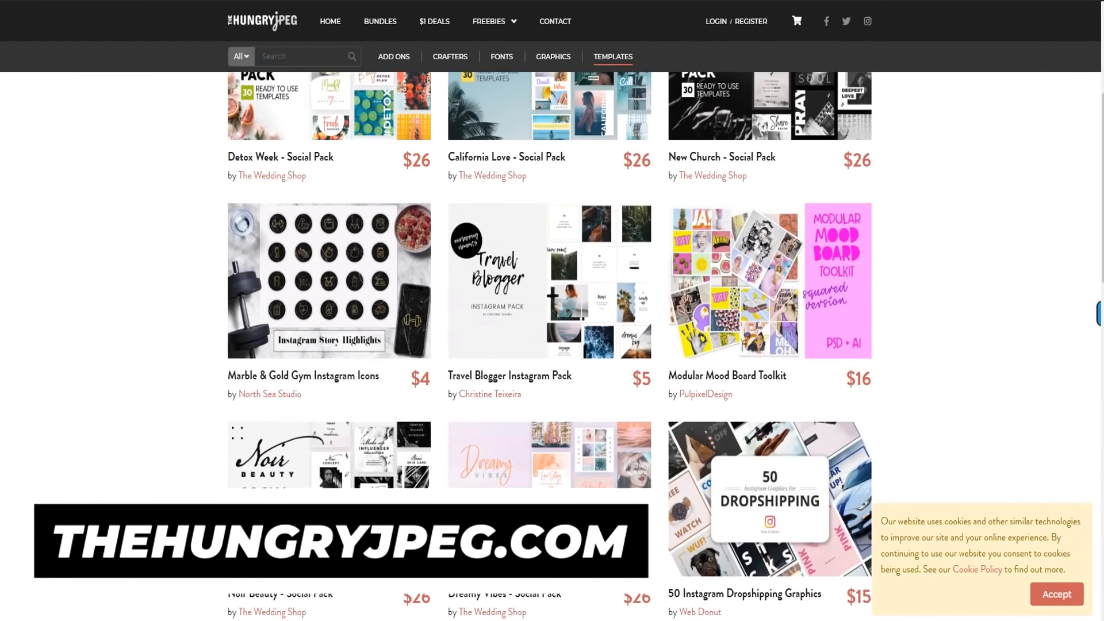
pyautogui.scroll(-3, 550, 310)
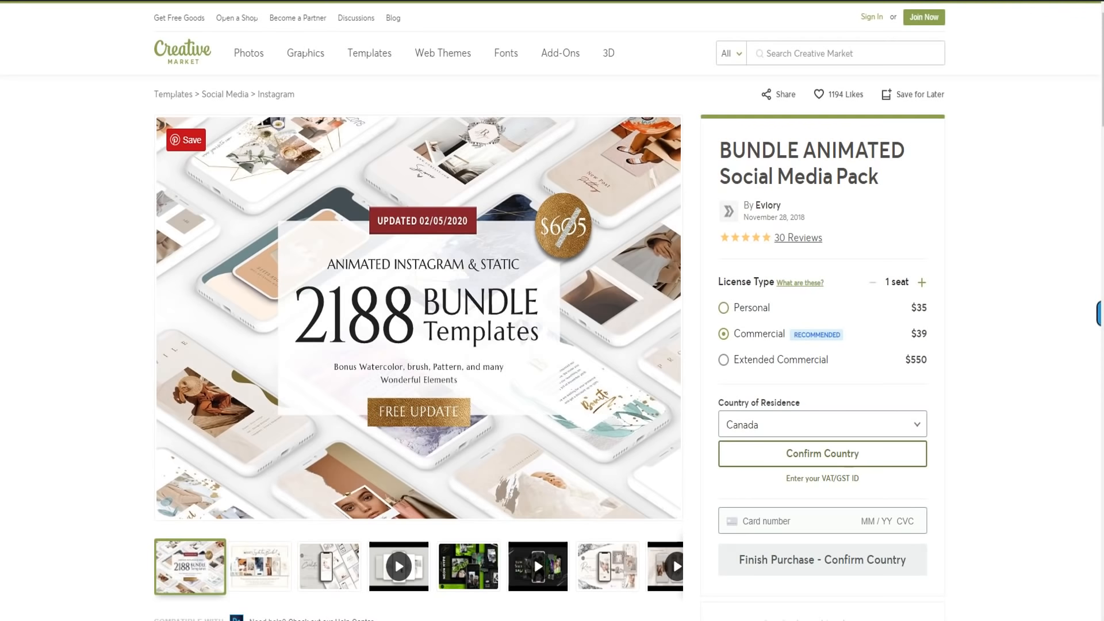
# - Examine the BUNDLE ANIMATED Social Media Pack page on Creative Market, including its preview images, details and FAQ
pyautogui.scroll(-5, 418, 318)
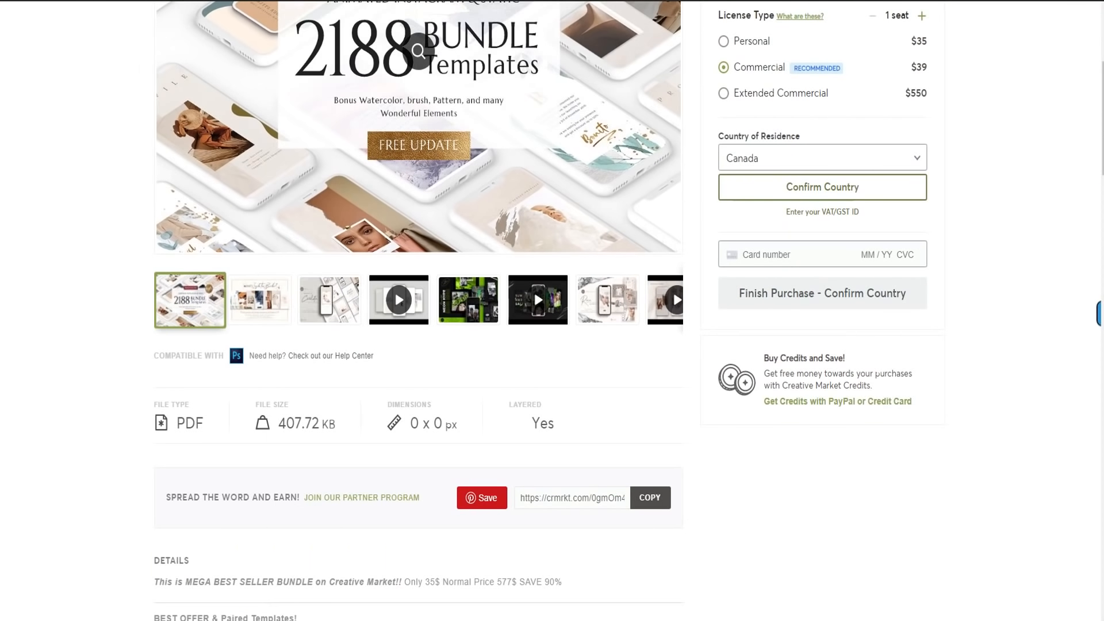
pyautogui.scroll(5, 419, 317)
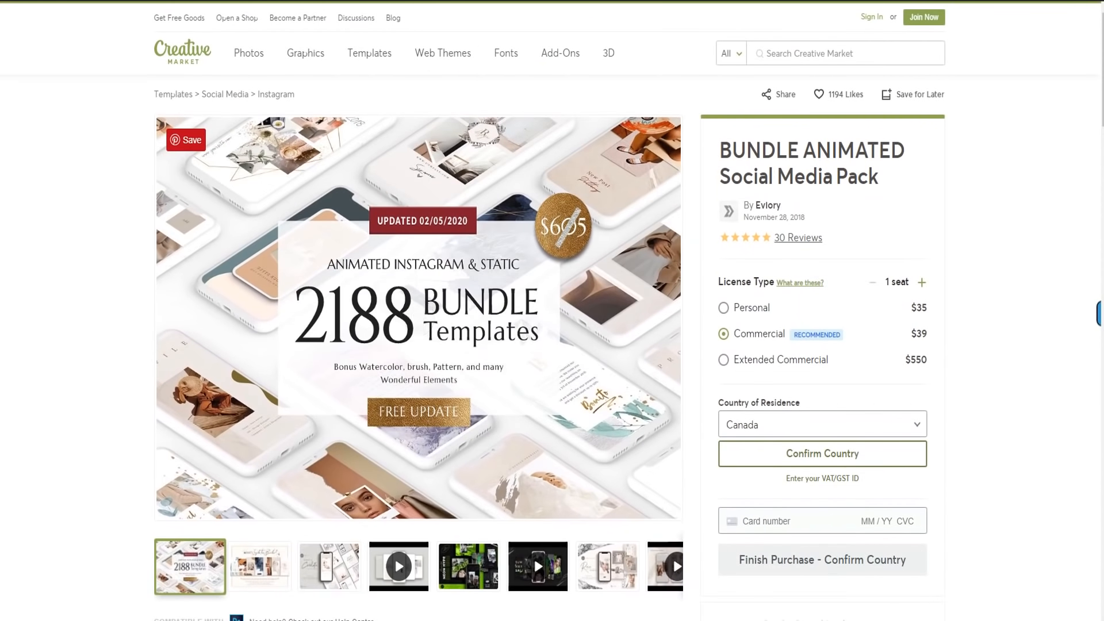
pyautogui.press('Right')
pyautogui.press('Right')
pyautogui.press('Right')
pyautogui.press('Right')
pyautogui.press('Right')
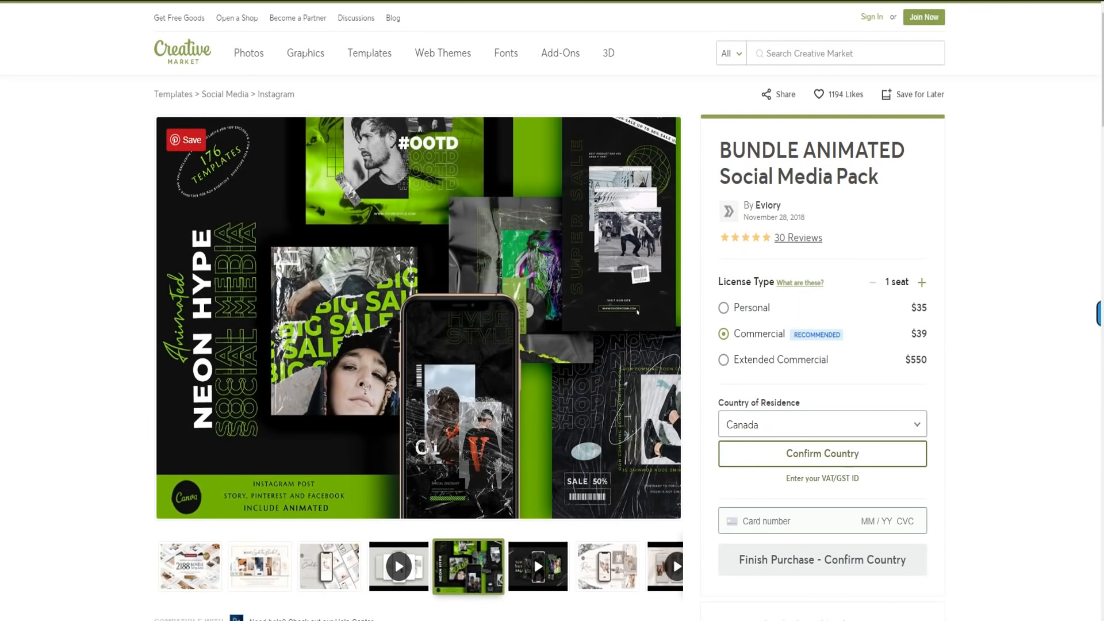
pyautogui.press('Right')
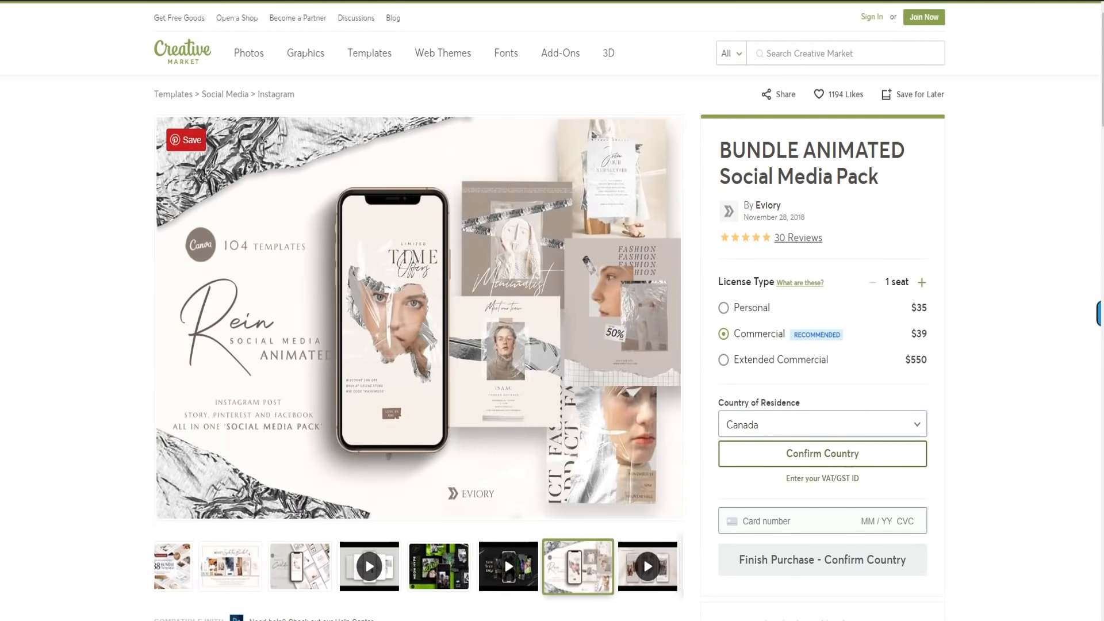
pyautogui.scroll(-14, 419, 316)
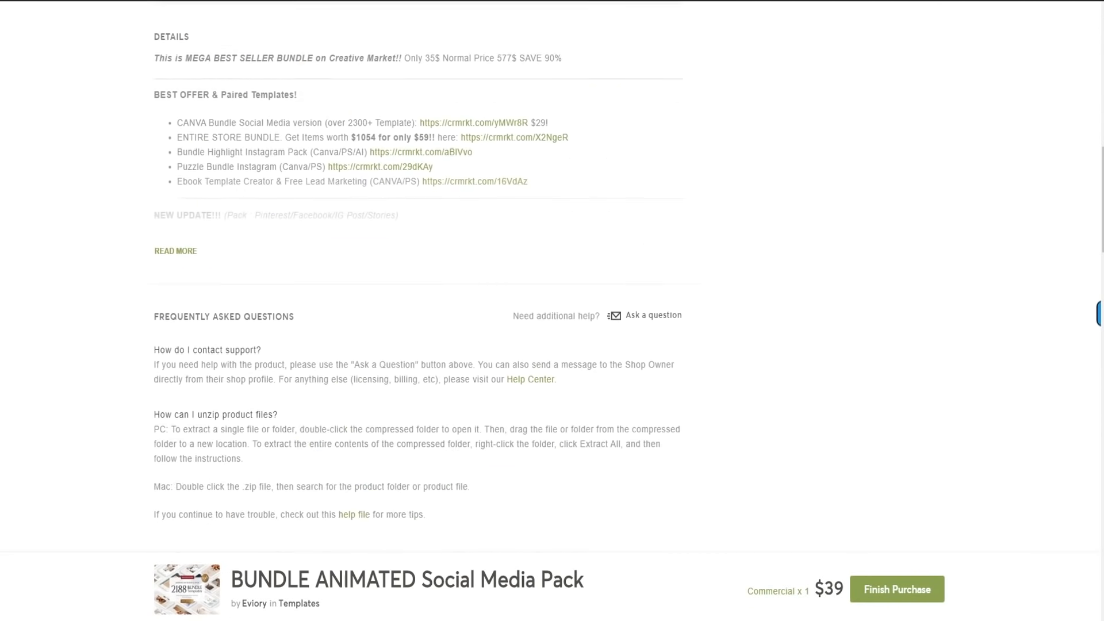
pyautogui.scroll(14, 419, 316)
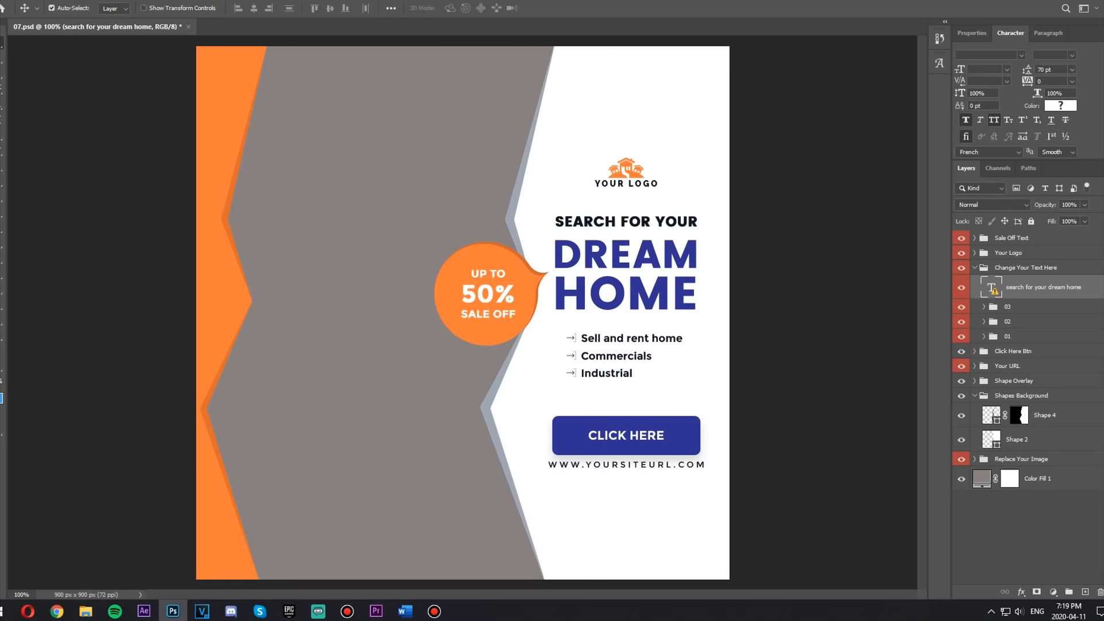
pyautogui.hotkey('alt', 'Tab')
pyautogui.moveTo(8, 242); pyautogui.dragTo(465, 114)
pyautogui.moveTo(729, 363); pyautogui.dragTo(1089, 579)
pyautogui.moveTo(880, 516); pyautogui.dragTo(766, 512)
pyautogui.press('Return')
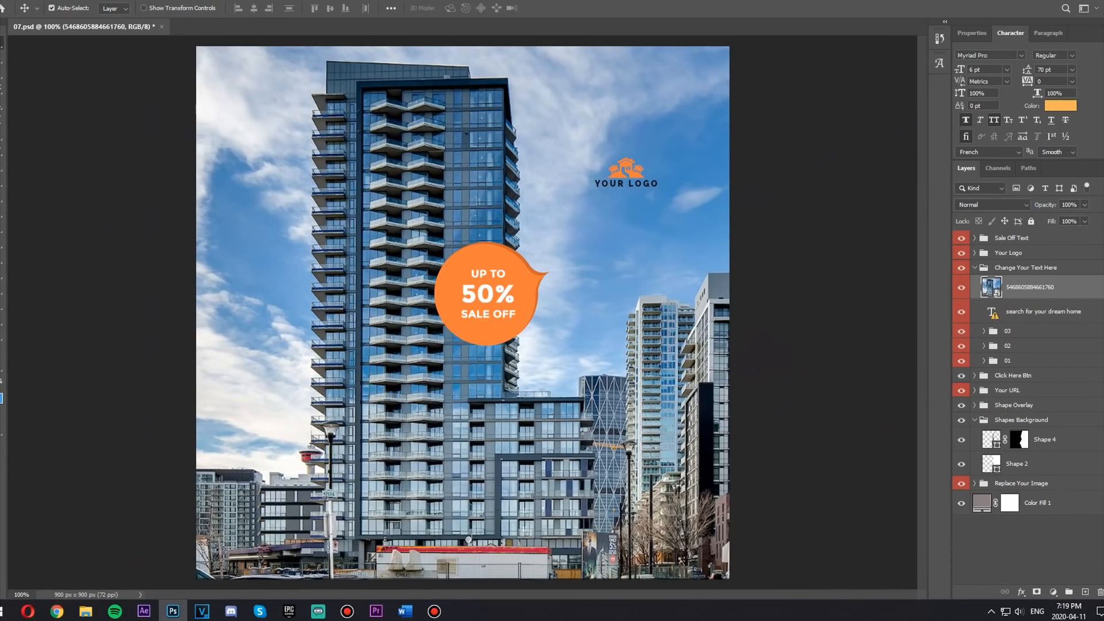
# - Move the building photo layer into the Replace Your Image group in place of its old layer, and shift the photo slightly left
pyautogui.moveTo(1029, 287); pyautogui.dragTo(1016, 468)
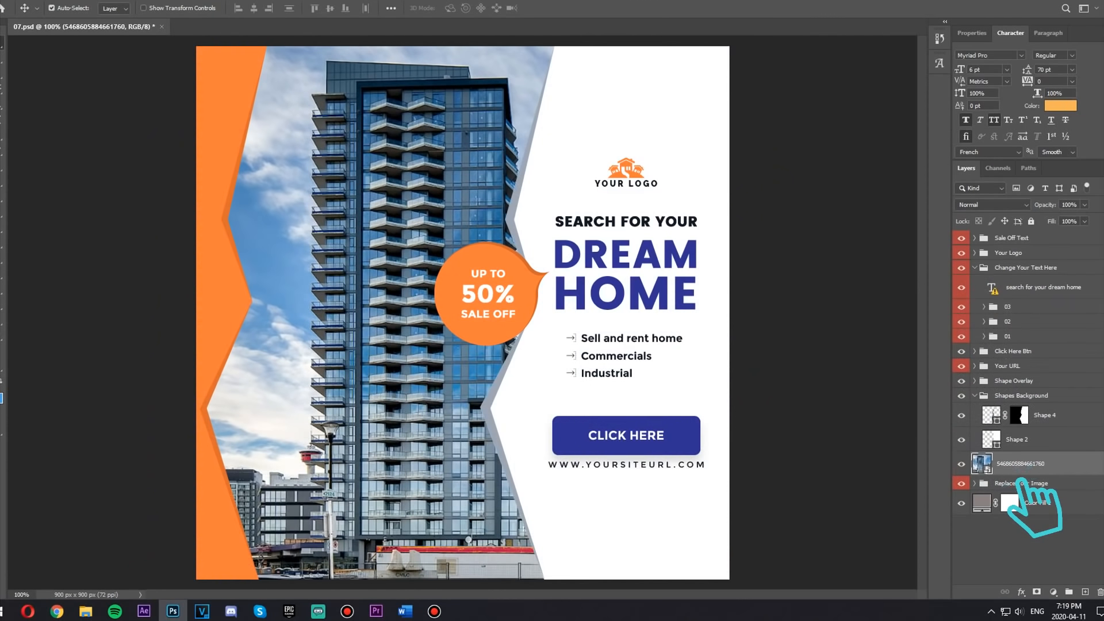
pyautogui.click(975, 483)
pyautogui.moveTo(1020, 463); pyautogui.dragTo(1054, 494)
pyautogui.click(1046, 503)
pyautogui.press('Delete')
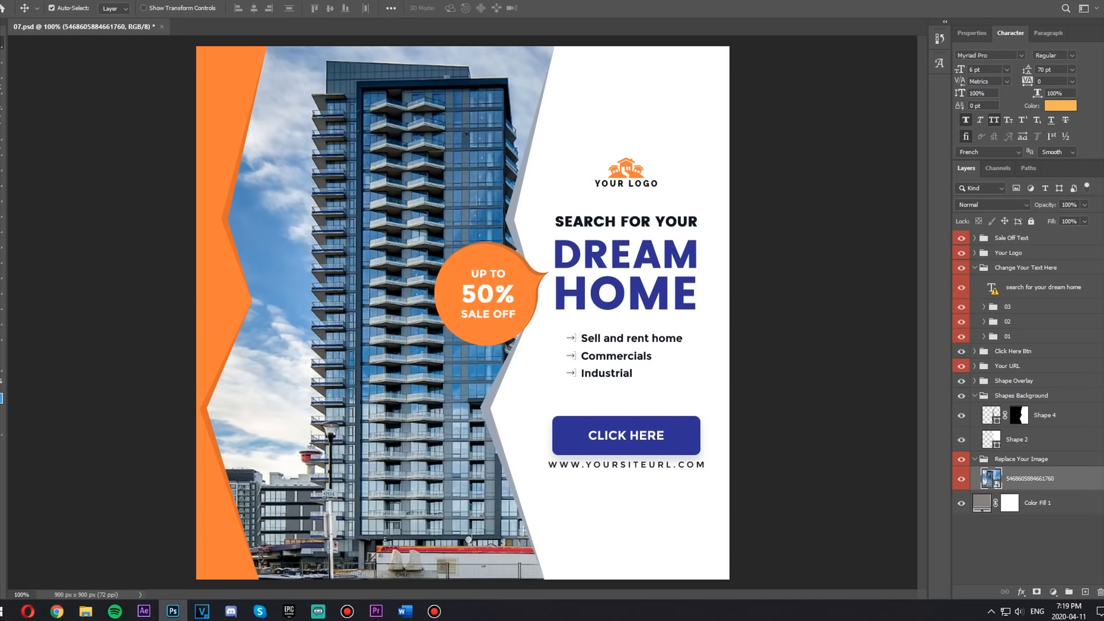
pyautogui.moveTo(391, 276); pyautogui.dragTo(341, 276)
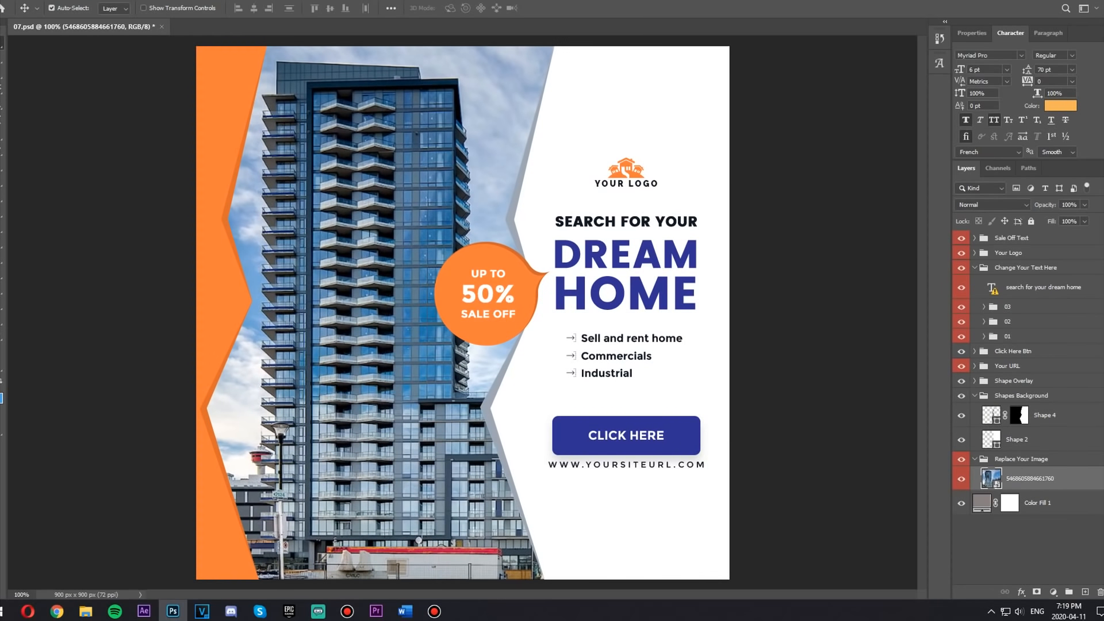
# - Delete the placeholder house icon and the "your logo" text from the Your Logo group
pyautogui.click(626, 169)
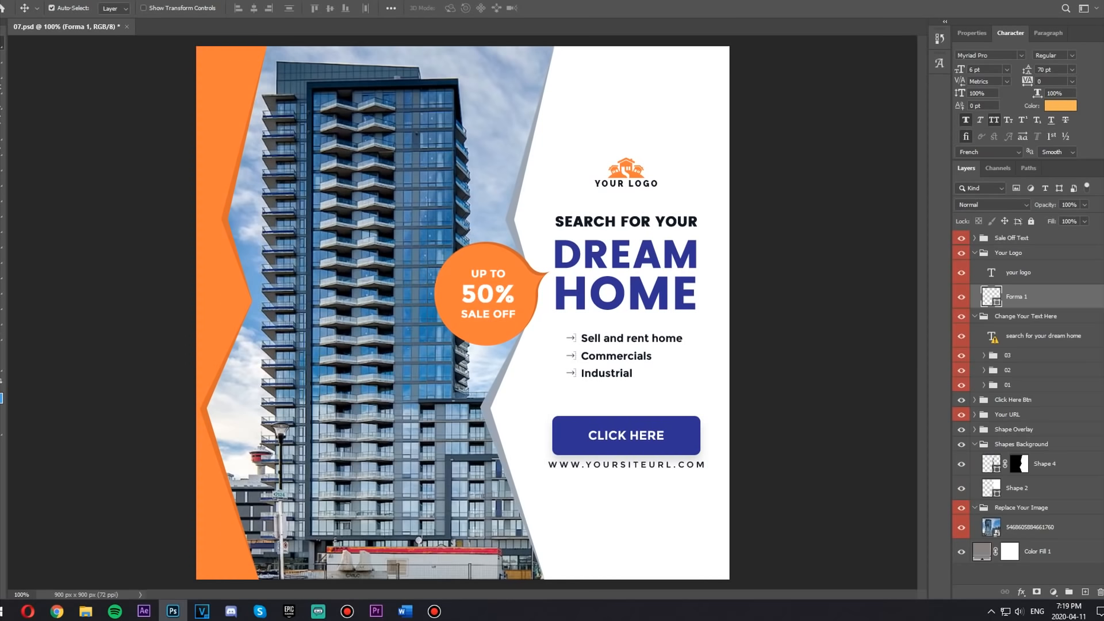
pyautogui.press('Delete')
pyautogui.press('Delete')
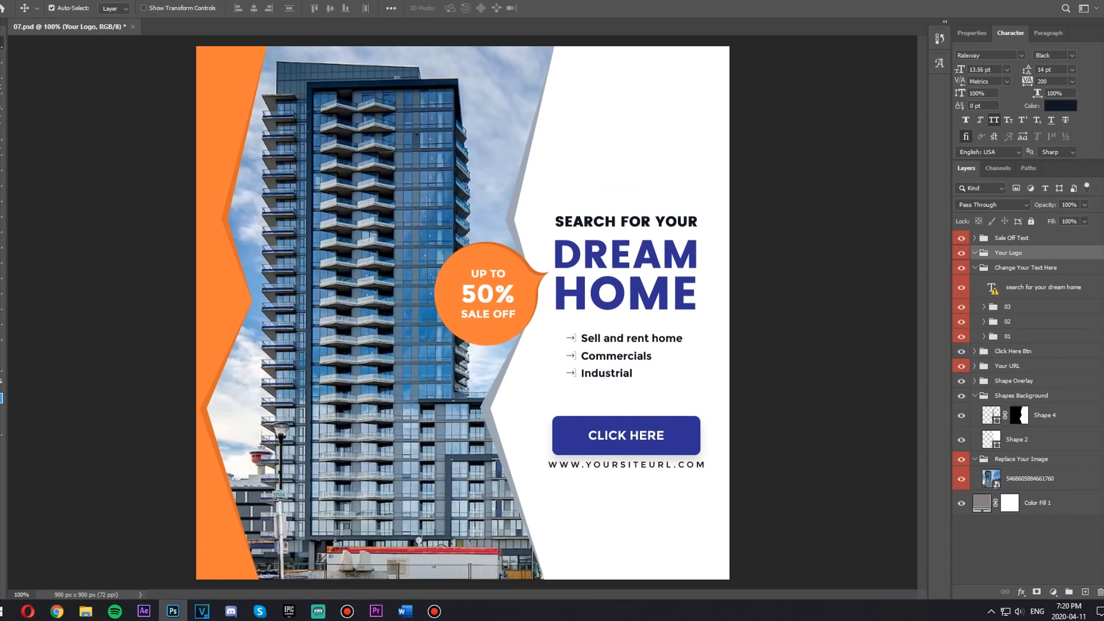
# - Place the UD Black logo file above the "Search for your" headline, scaled down to fit the space
pyautogui.moveTo(1103, 230); pyautogui.dragTo(626, 172)
pyautogui.moveTo(729, 138); pyautogui.dragTo(289, 375)
pyautogui.moveTo(253, 450); pyautogui.dragTo(630, 170)
pyautogui.press('Return')
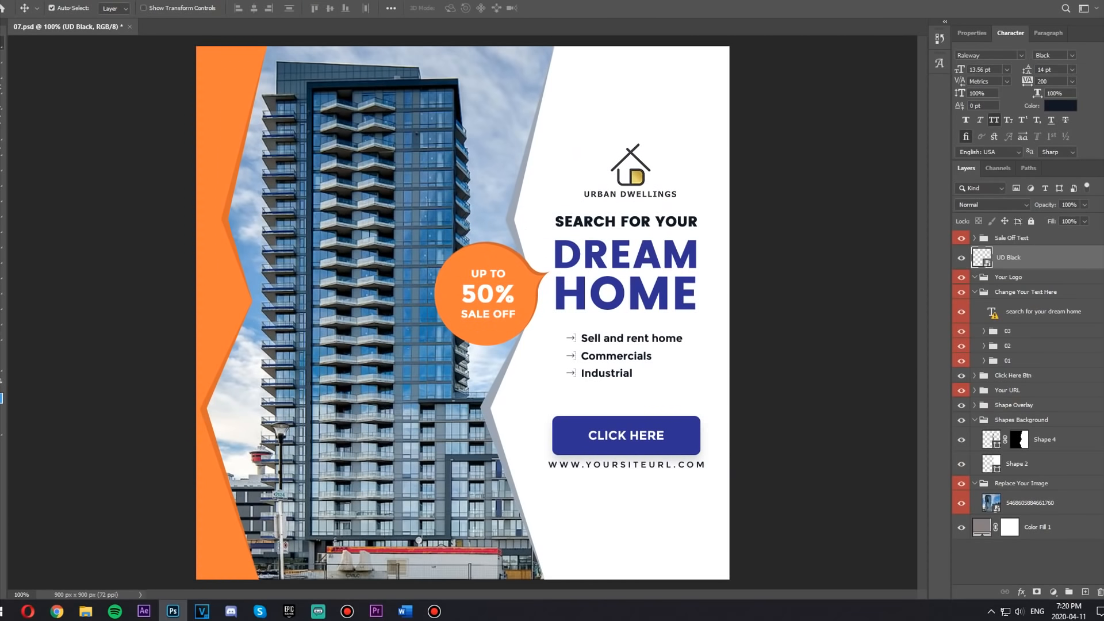
# - Fill the large orange edge shape, Shape 3, with light blue
pyautogui.click(223, 293)
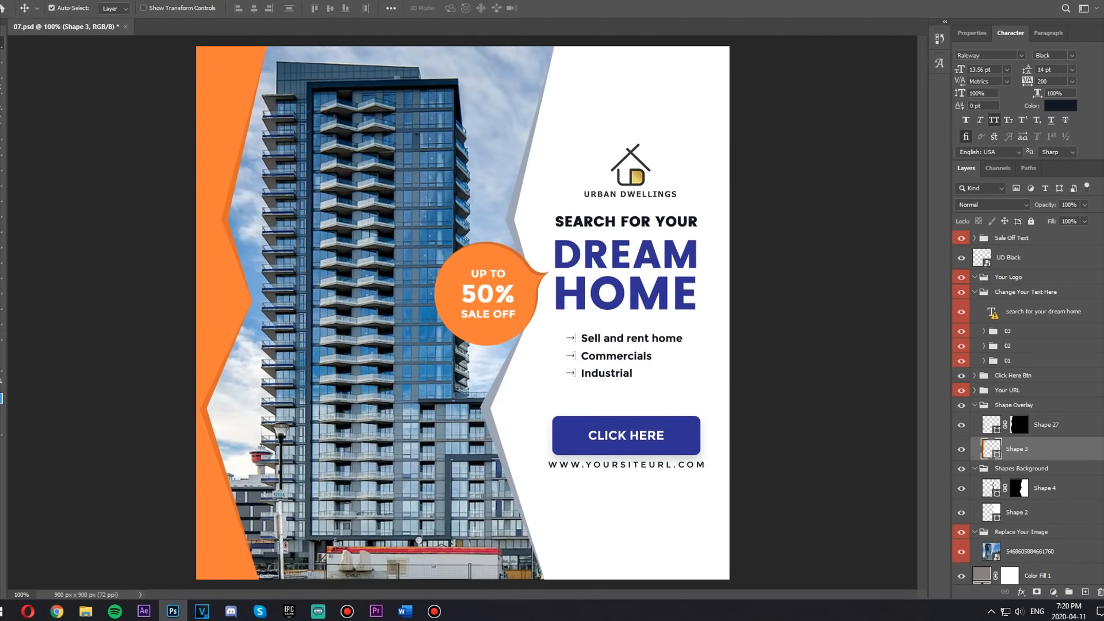
pyautogui.click(2, 226)
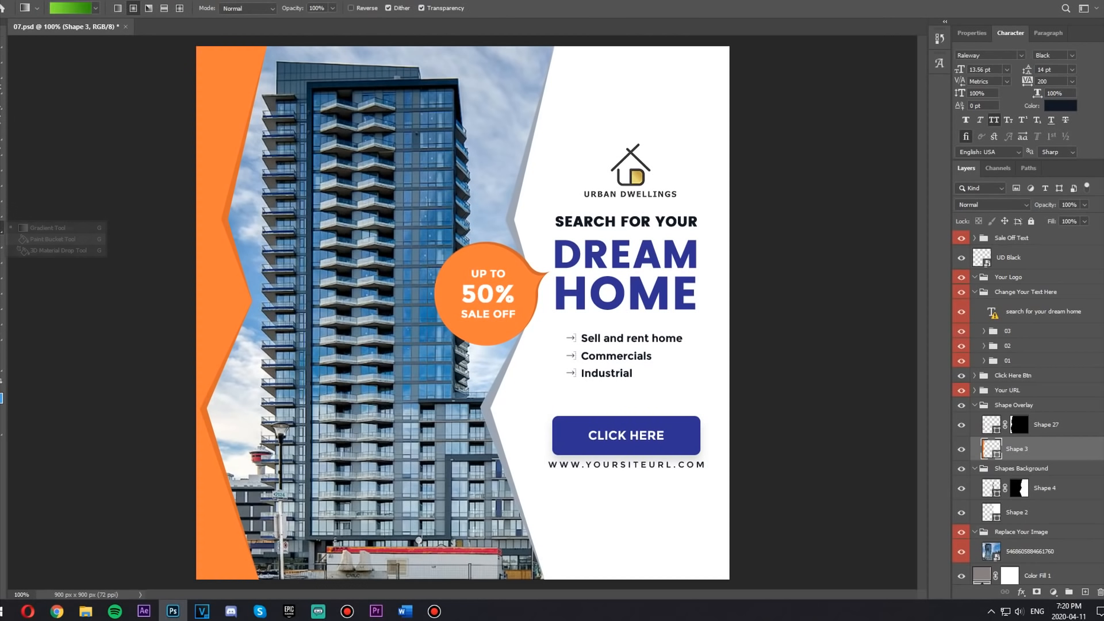
pyautogui.click(23, 239)
pyautogui.press('x')
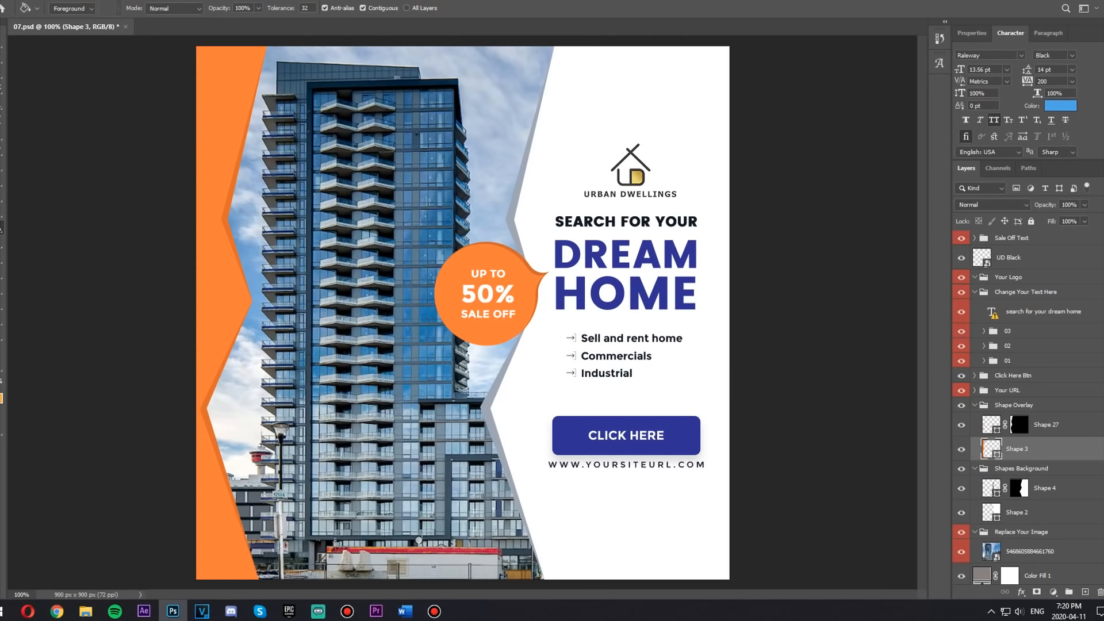
pyautogui.click(961, 449)
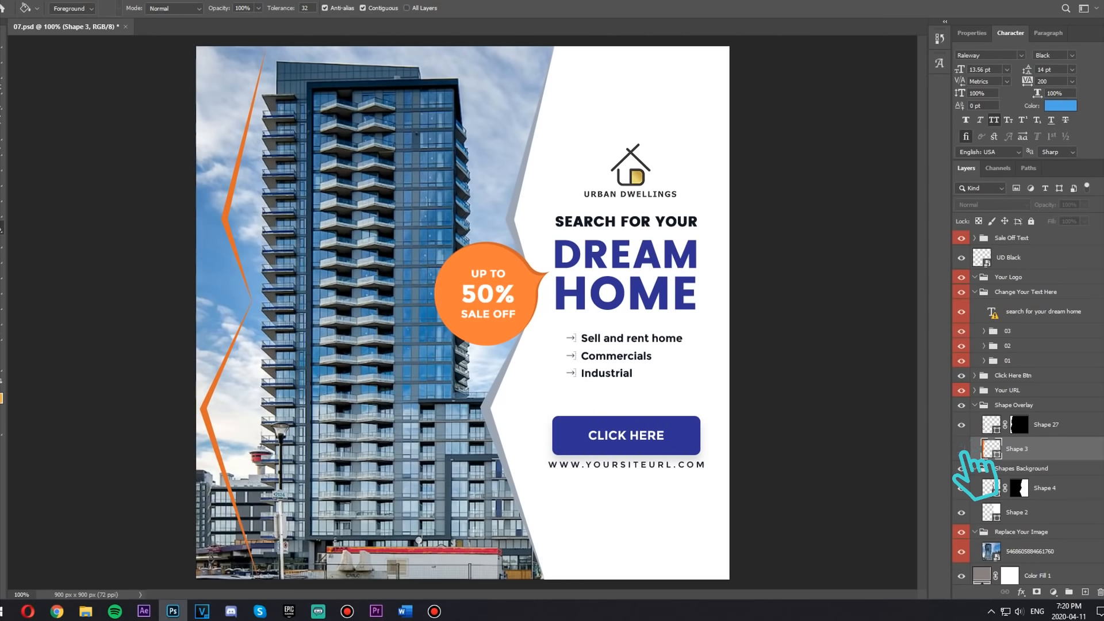
pyautogui.click(961, 448)
pyautogui.click(223, 288)
pyautogui.press('Escape')
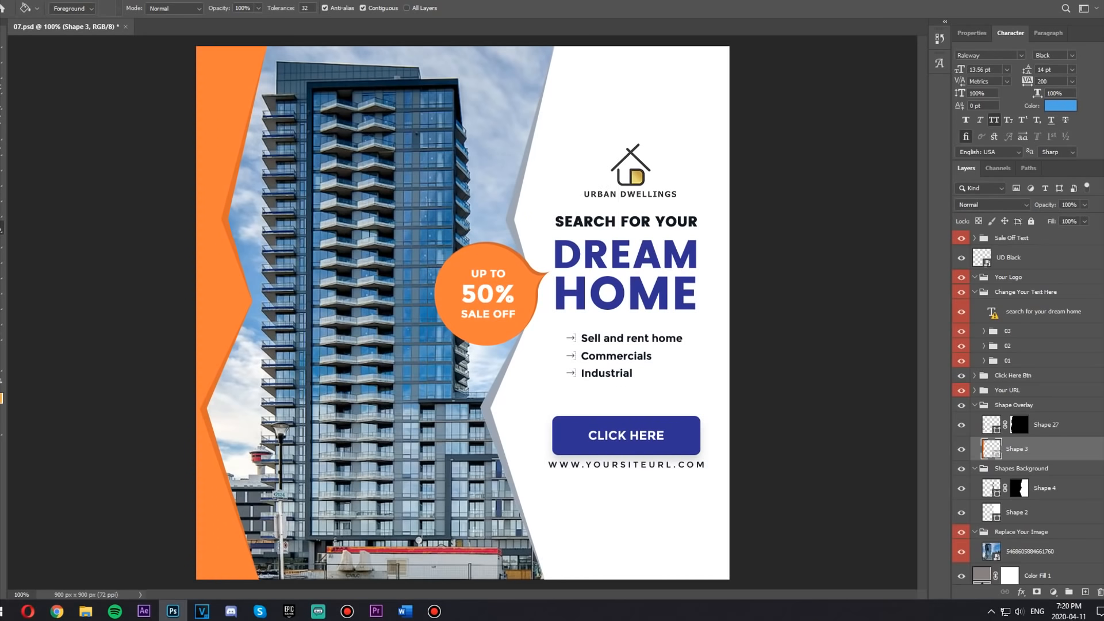
pyautogui.hotkey('alt', 'BackSpace')
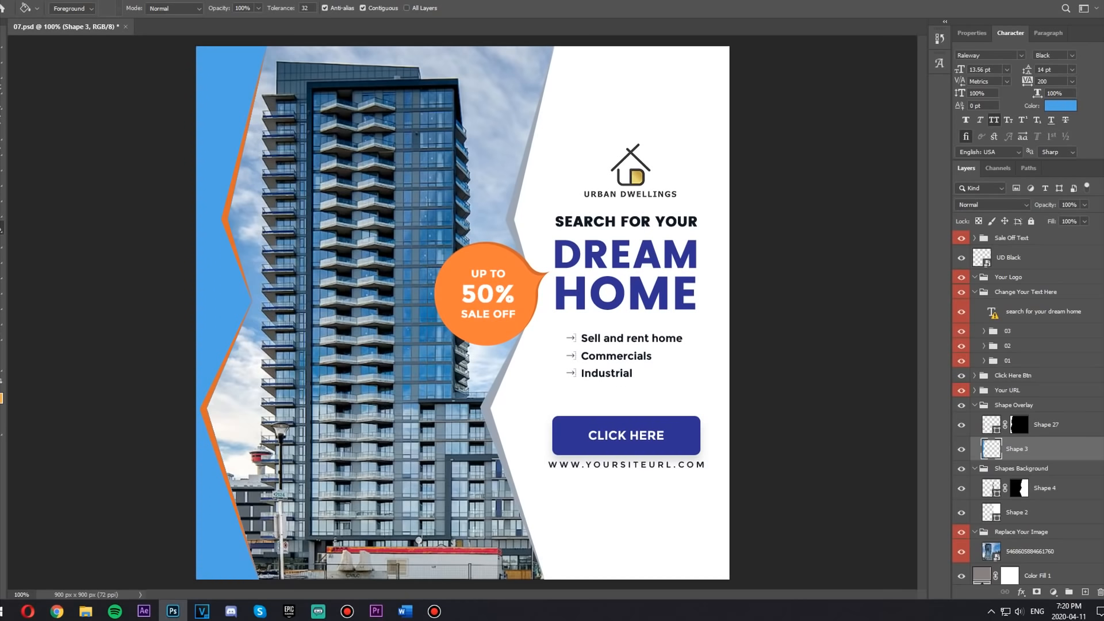
# - Pick a dark blue and fill the thin orange zigzag strip, Shape 27, with it
pyautogui.press('v')
pyautogui.click(1045, 425)
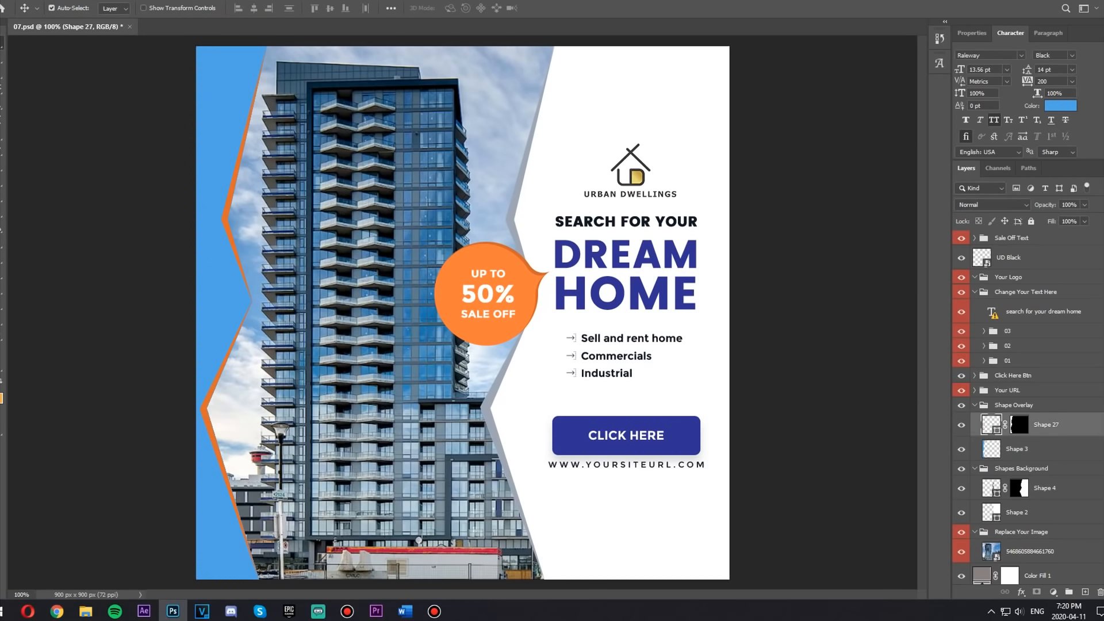
pyautogui.click(0, 395)
pyautogui.moveTo(907, 141); pyautogui.dragTo(922, 162)
pyautogui.click(1072, 121)
pyautogui.press('g')
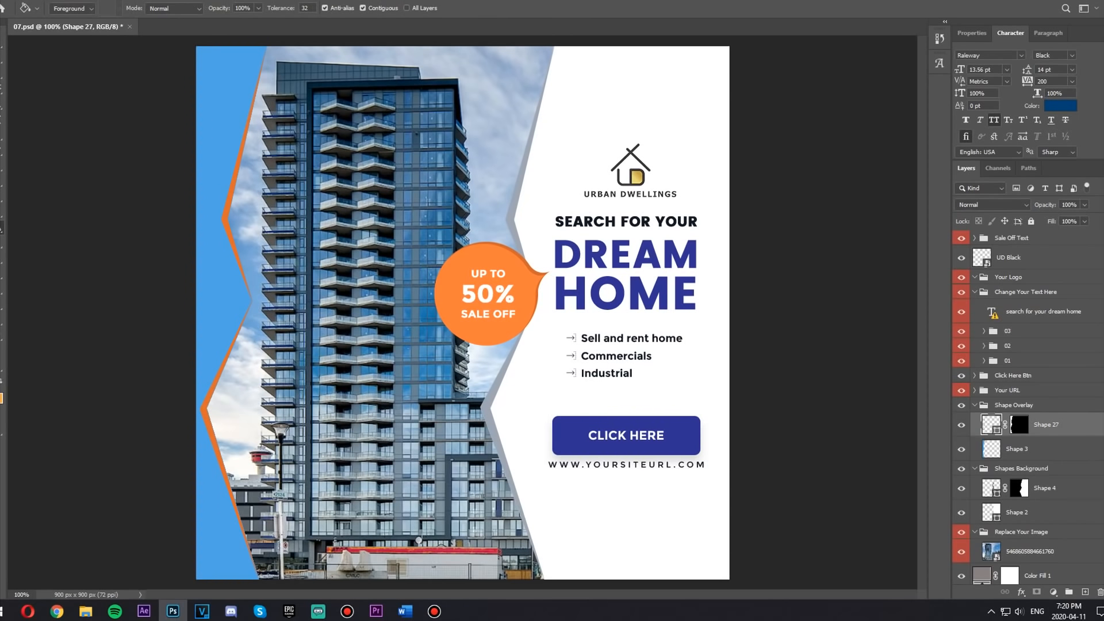
pyautogui.click(226, 219)
pyautogui.click(505, 216)
pyautogui.click(224, 220)
pyautogui.press('v')
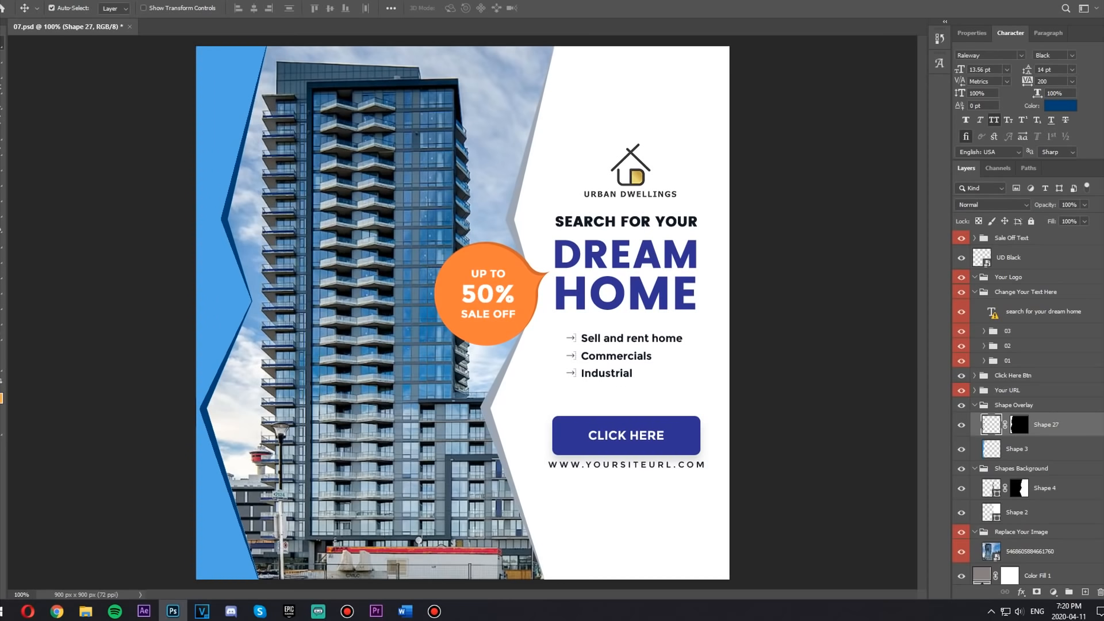
# - Start editing the "Search for your dream home" headline, accepting font substitution for its missing Poppins fonts
pyautogui.press('t')
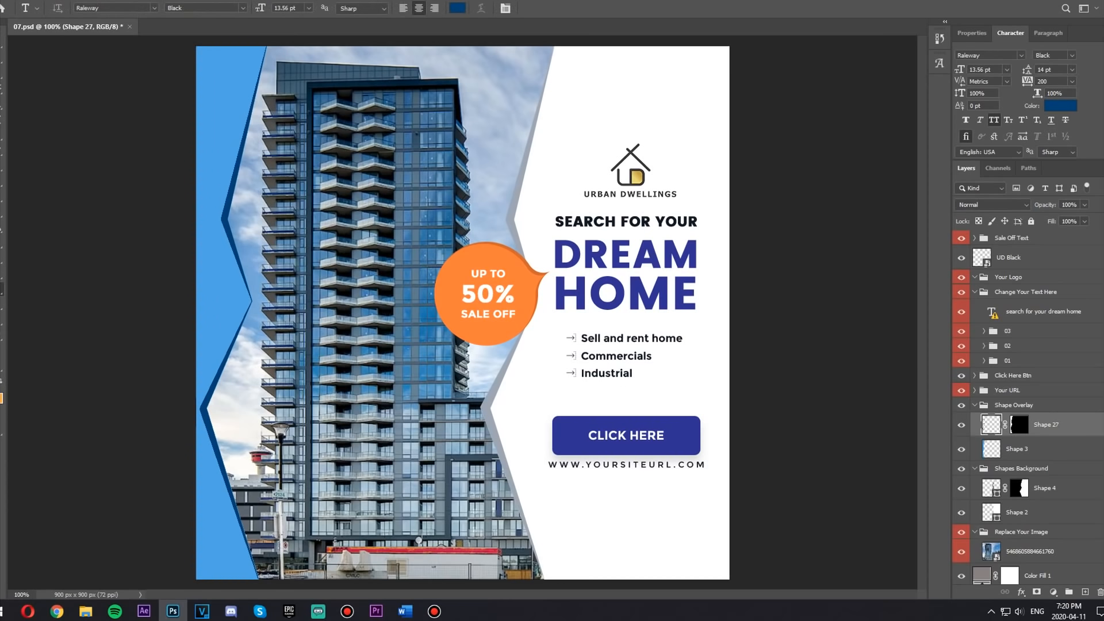
pyautogui.click(627, 256)
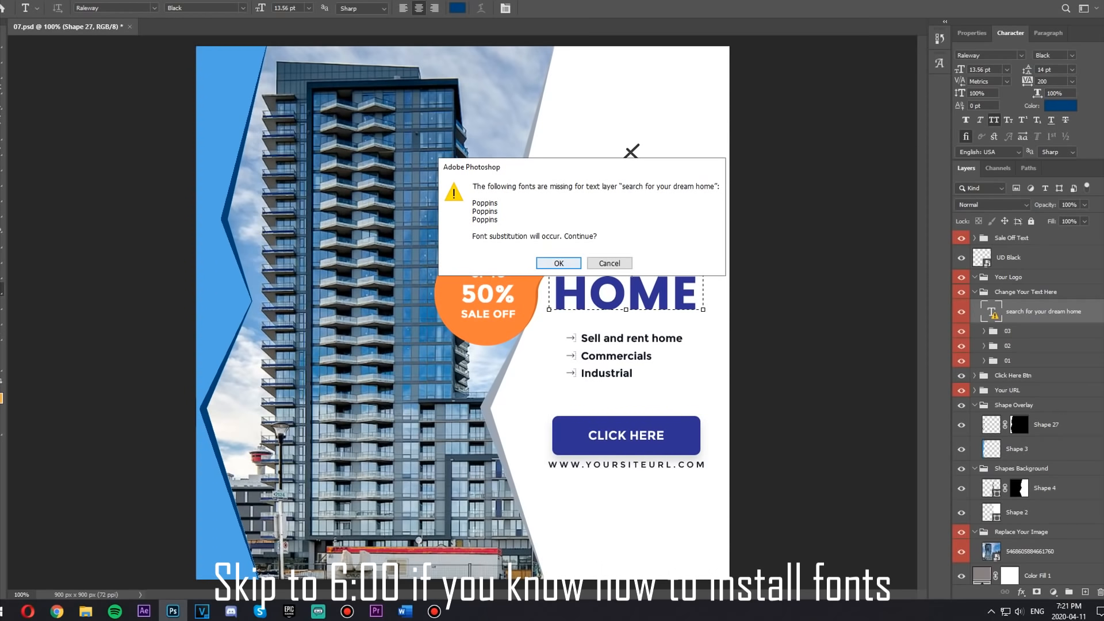
pyautogui.press('Return')
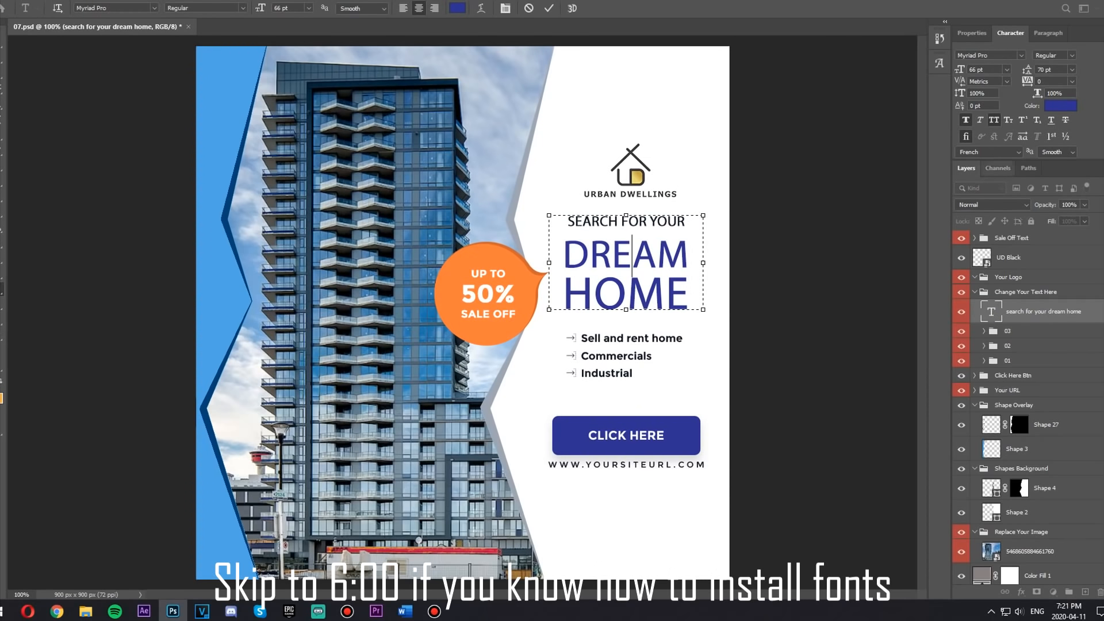
# - Try to set the headline's font to Poppins and leave text editing
pyautogui.click(999, 56)
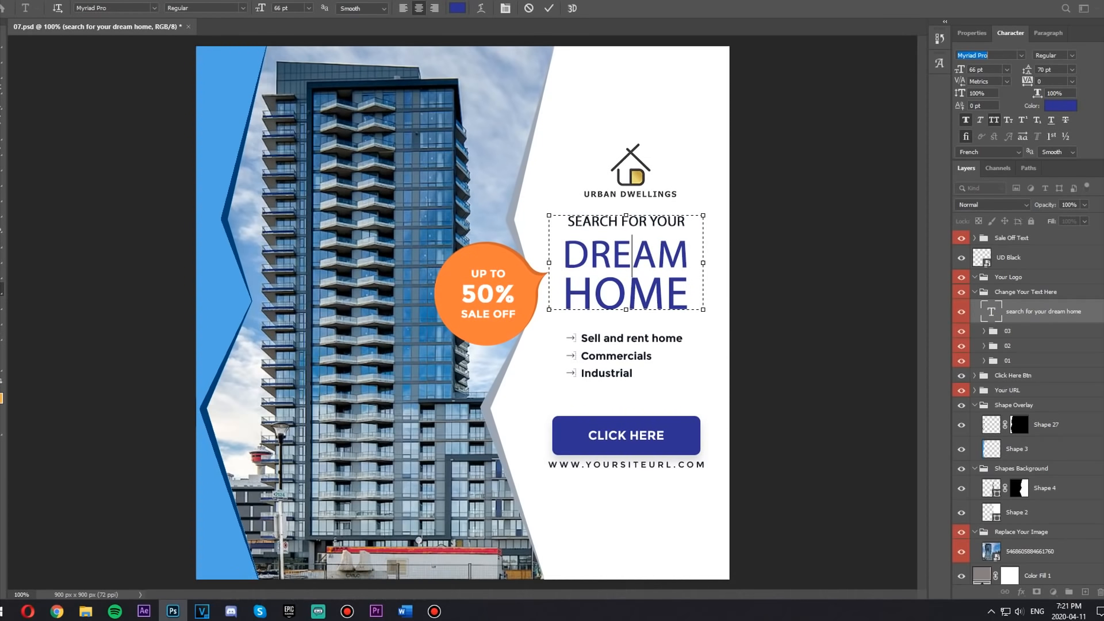
pyautogui.write('Poppins')
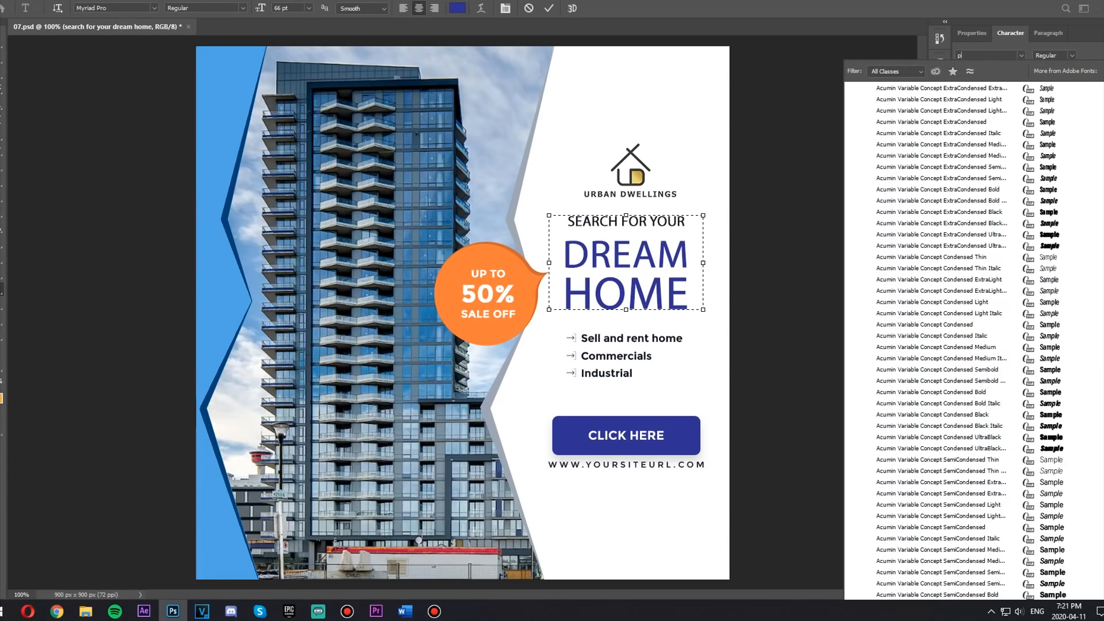
pyautogui.press('Down')
pyautogui.press('Down')
pyautogui.press('Down')
pyautogui.press('Return')
pyautogui.press('Escape')
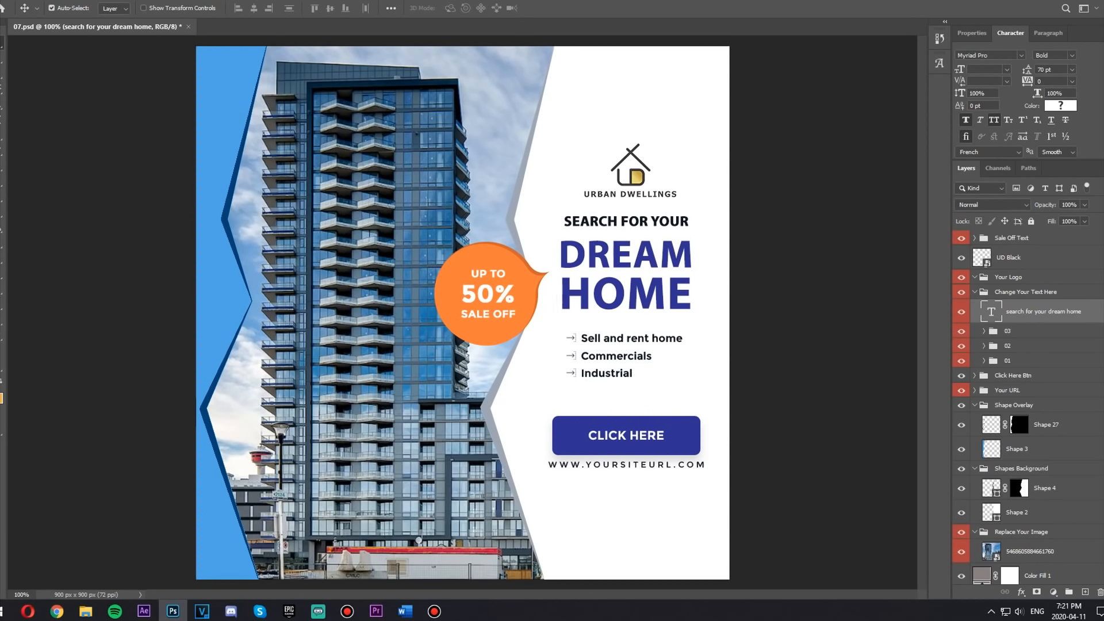
# - Switch to Chrome, search Google for "poppins free" and download the Poppins OTF archive from Font Squirrel
pyautogui.hotkey('alt', 'Tab')
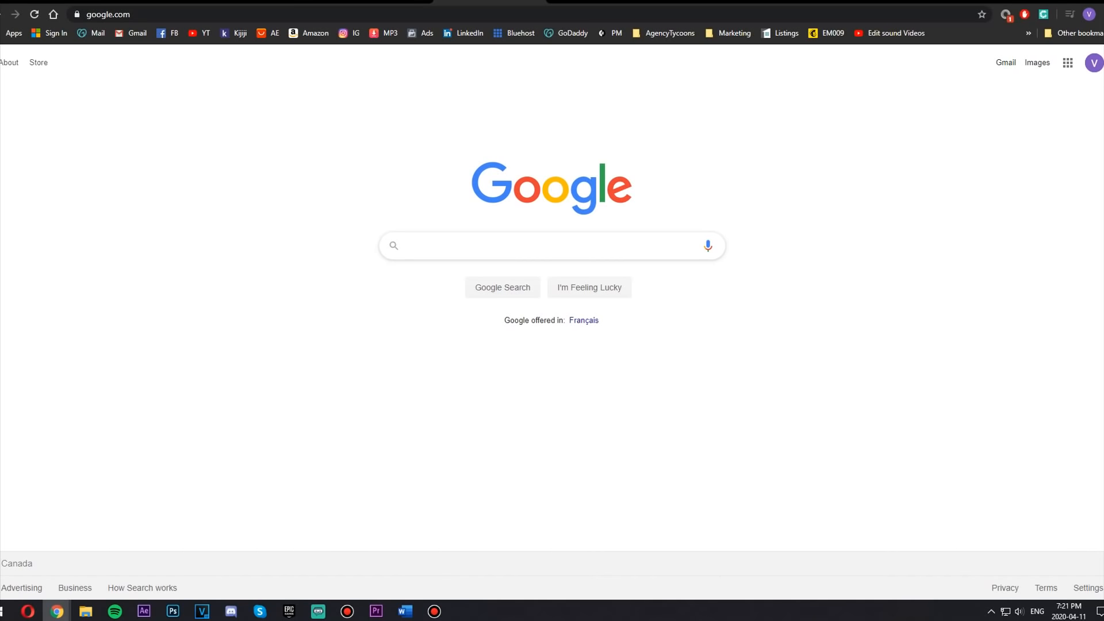
pyautogui.write('popp')
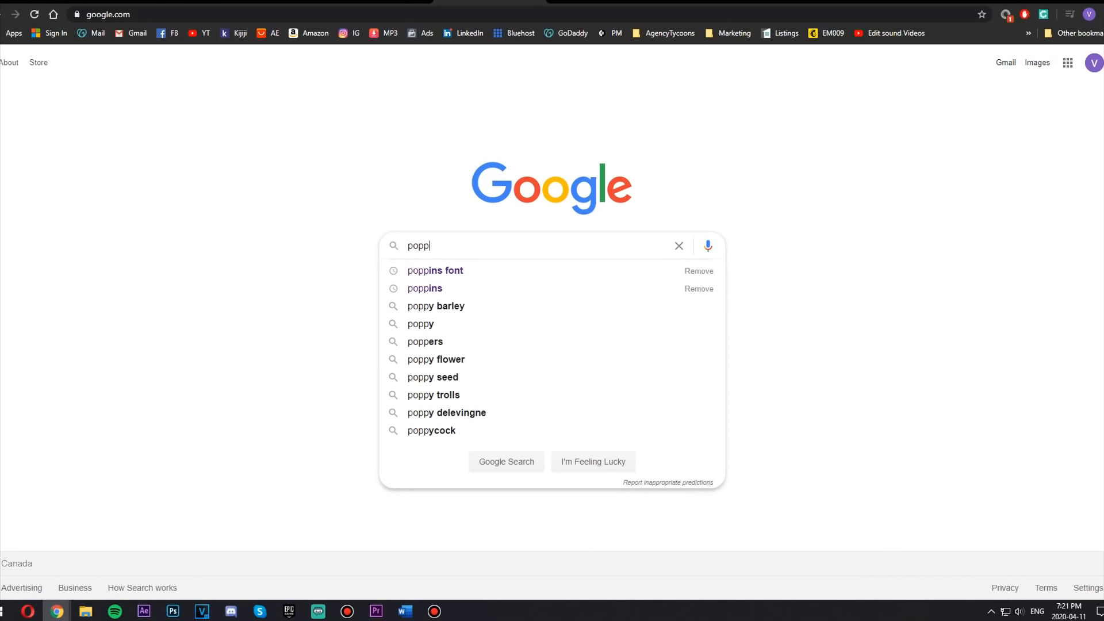
pyautogui.write('ins free')
pyautogui.press('Return')
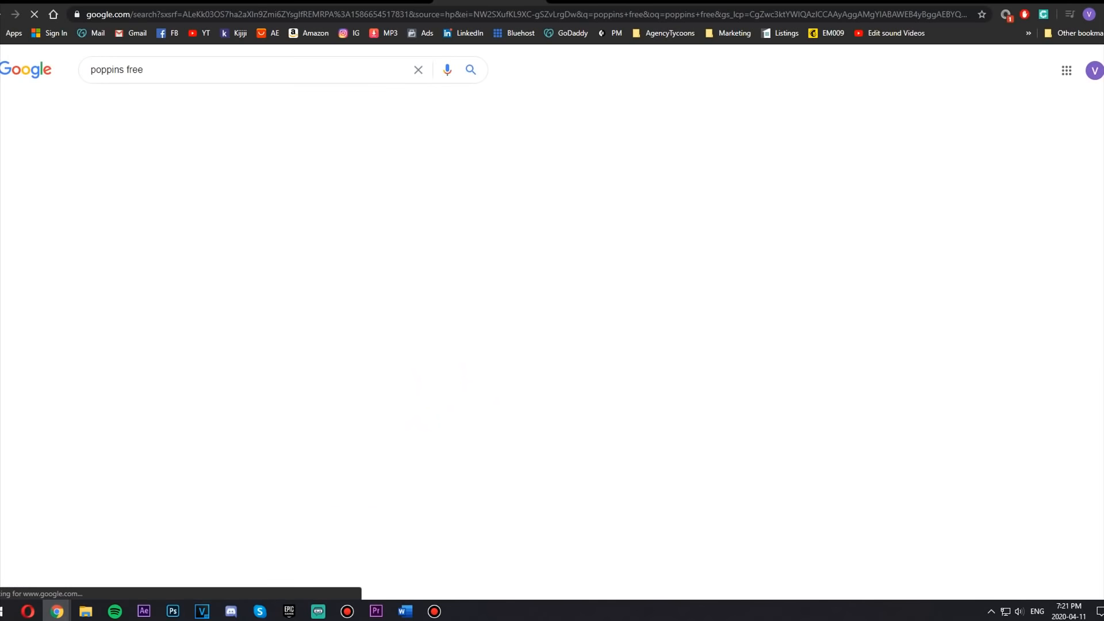
pyautogui.click(240, 169)
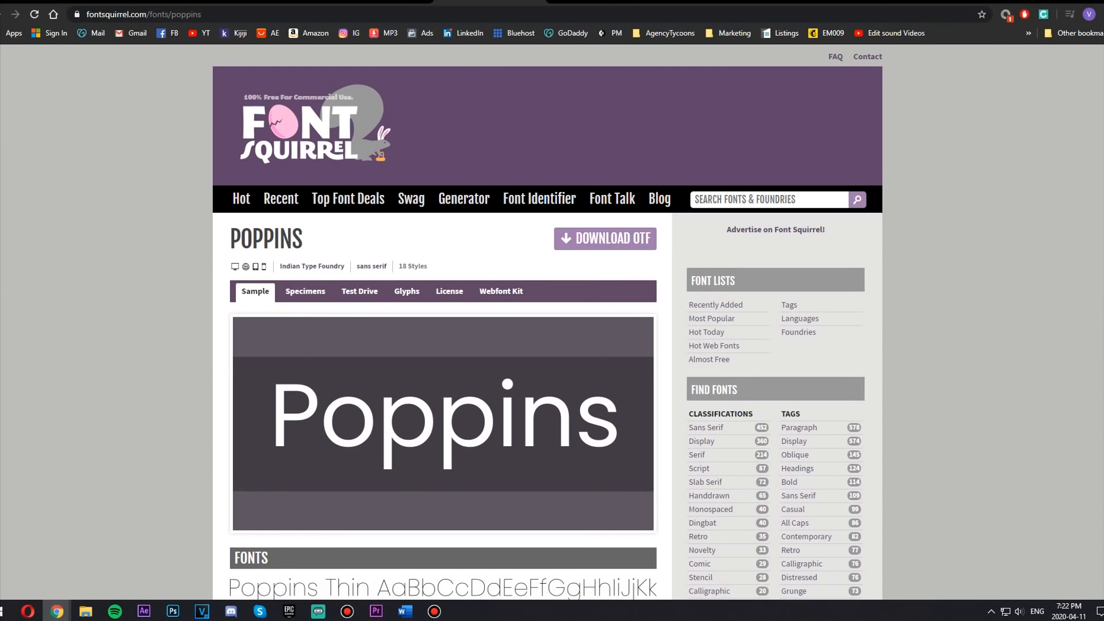
pyautogui.click(605, 238)
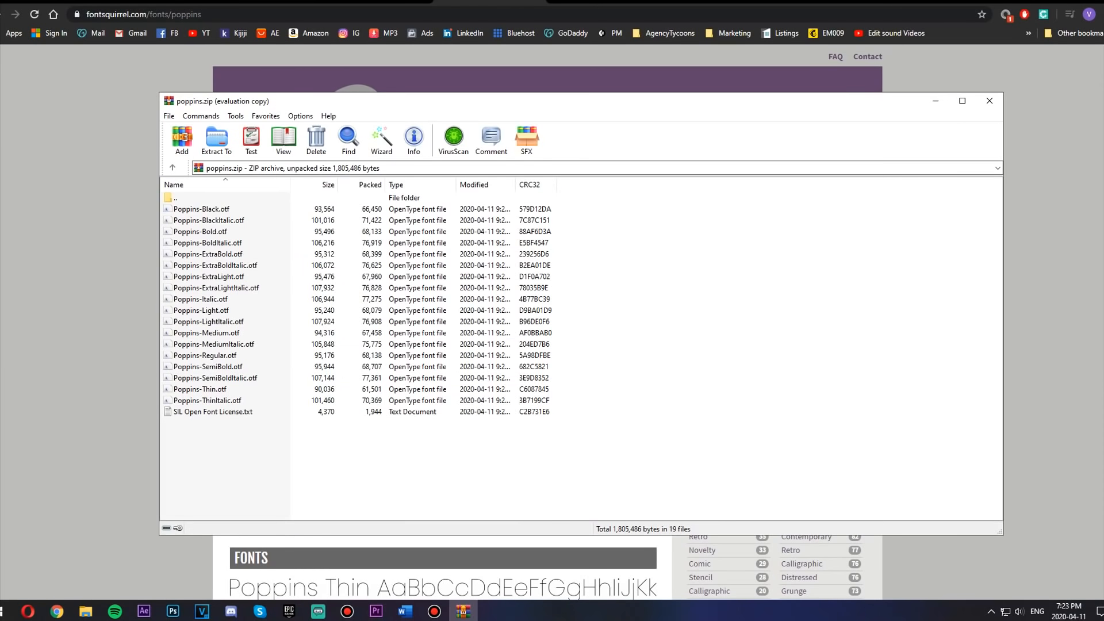
# - Open the Windows Fonts folder through the Control Panel's Appearance and Personalization settings
pyautogui.click(6, 611)
pyautogui.write('control')
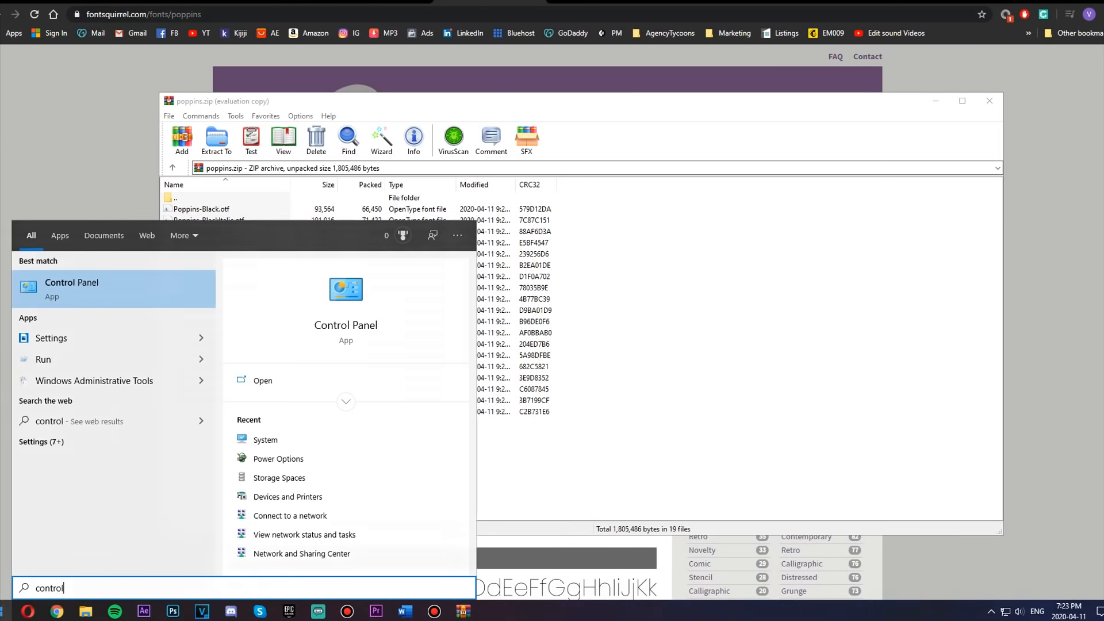
pyautogui.press('Return')
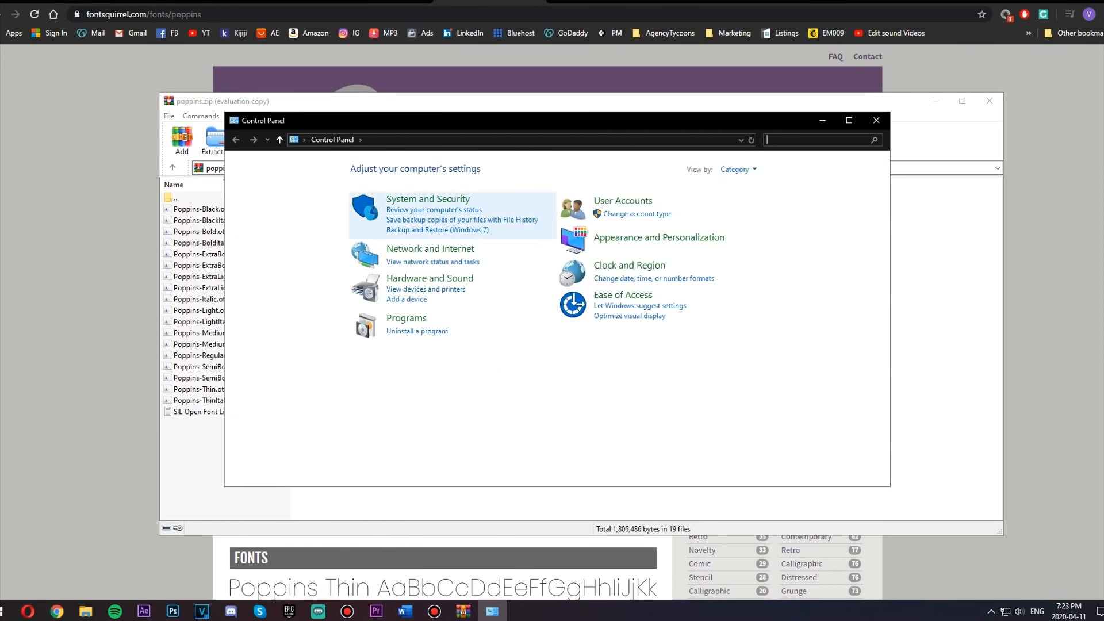
pyautogui.click(623, 237)
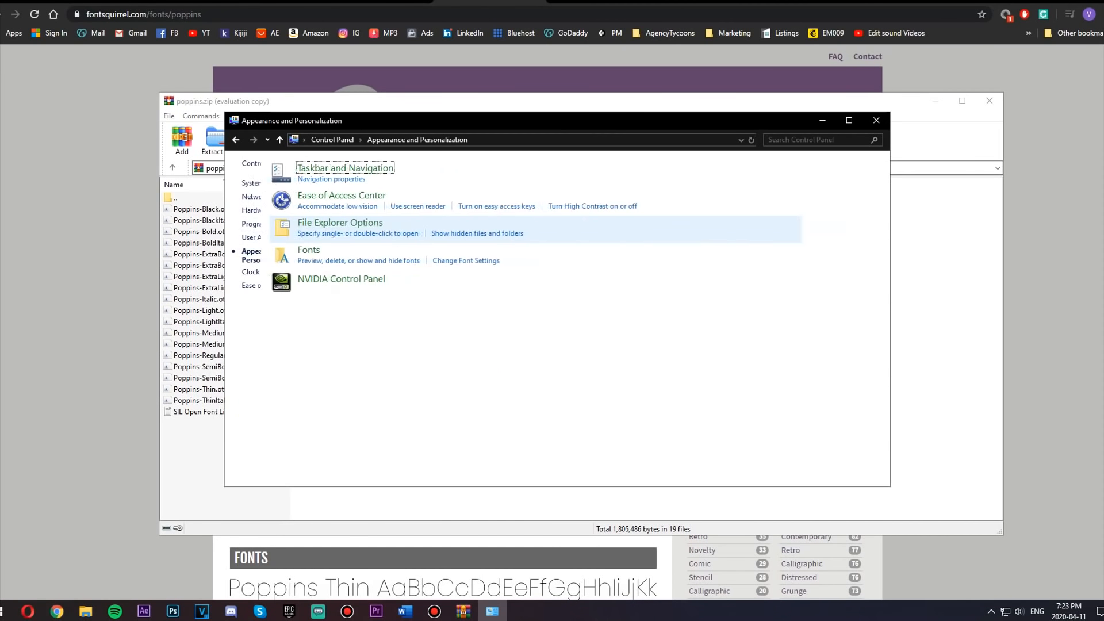
pyautogui.click(391, 251)
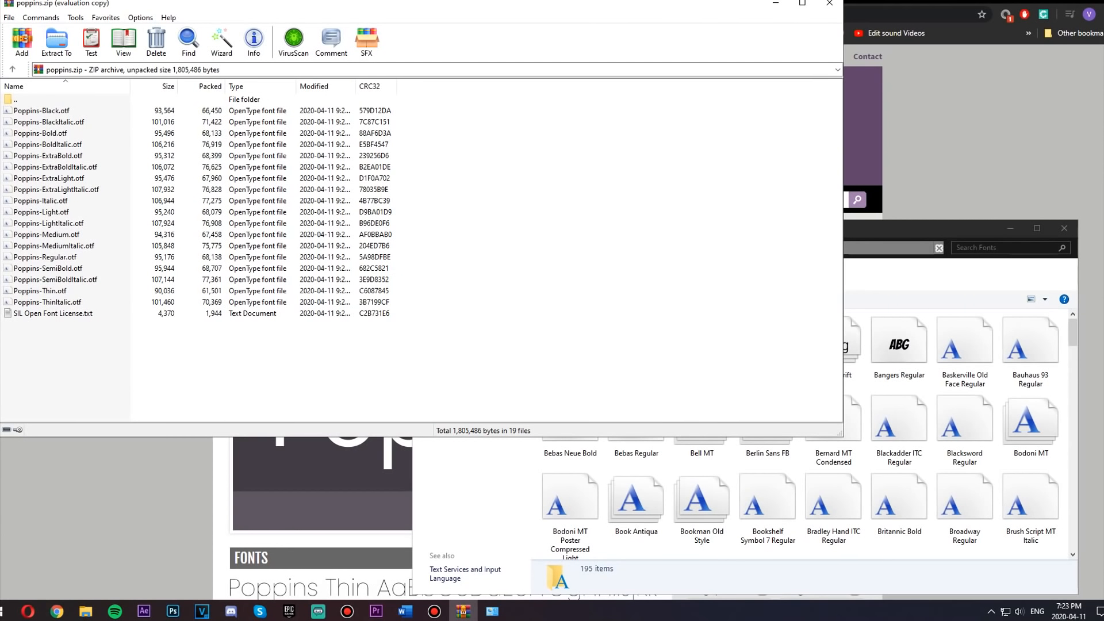
# - Install all the Poppins font files from poppins.zip into the Fonts folder, leaving out the SIL Open Font License text file
pyautogui.click(49, 178)
pyautogui.hotkey('ctrl', 'a')
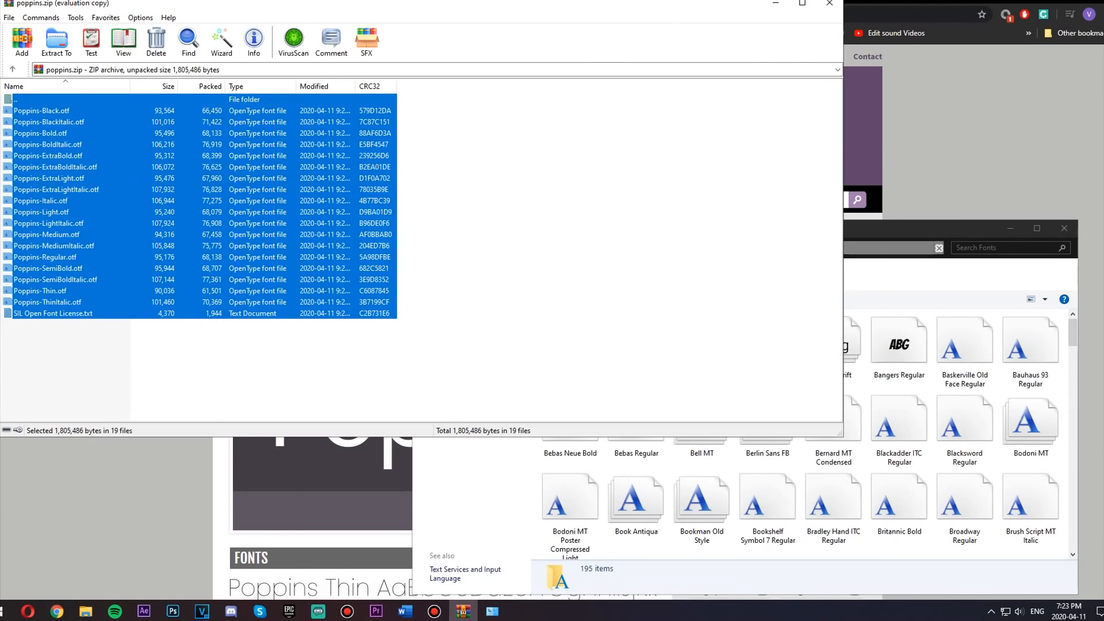
pyautogui.keyDown('ctrl'); pyautogui.click(53, 313); pyautogui.keyUp('ctrl')
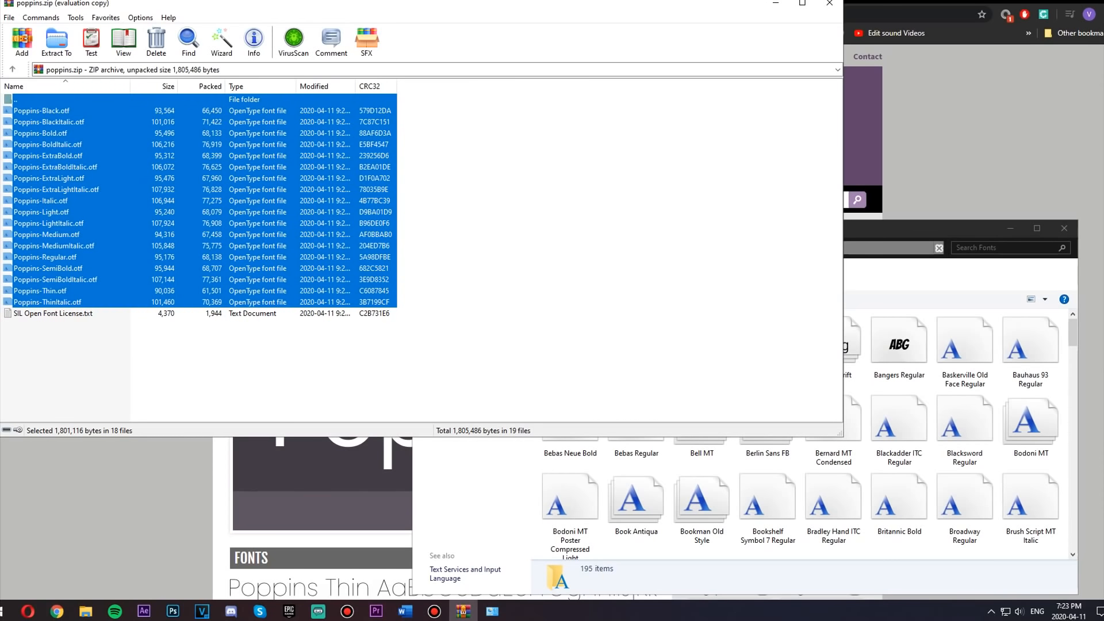
pyautogui.moveTo(52, 257); pyautogui.dragTo(898, 428)
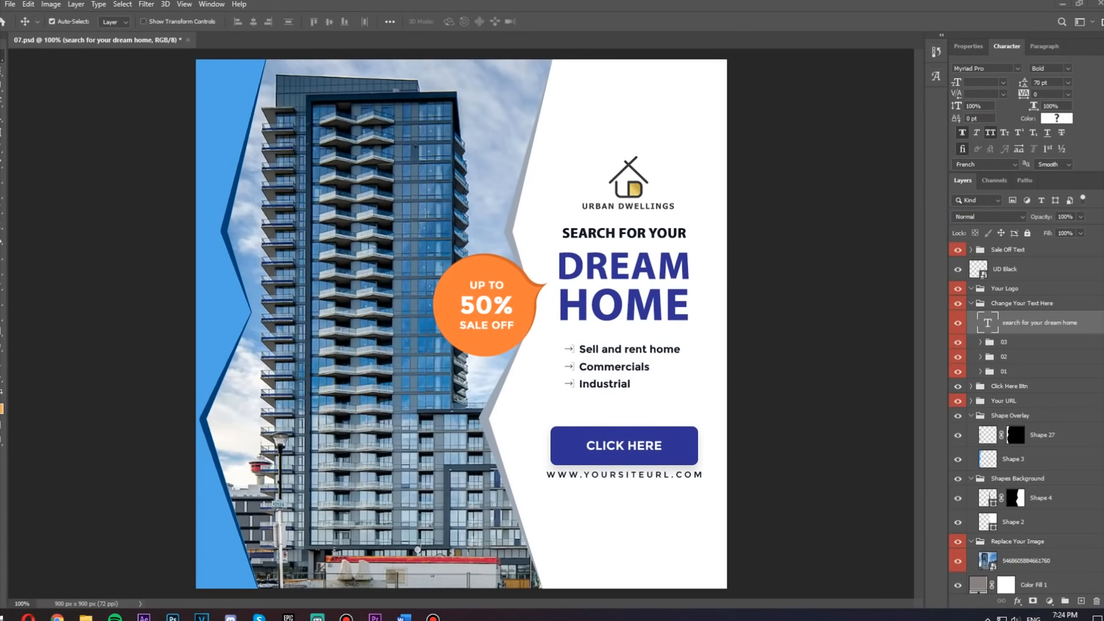
# - In Photoshop, save the design to the Desktop as the PSD file "Real estate Post 1" with Maximize Compatibility enabled
pyautogui.click(10, 4)
pyautogui.click(43, 145)
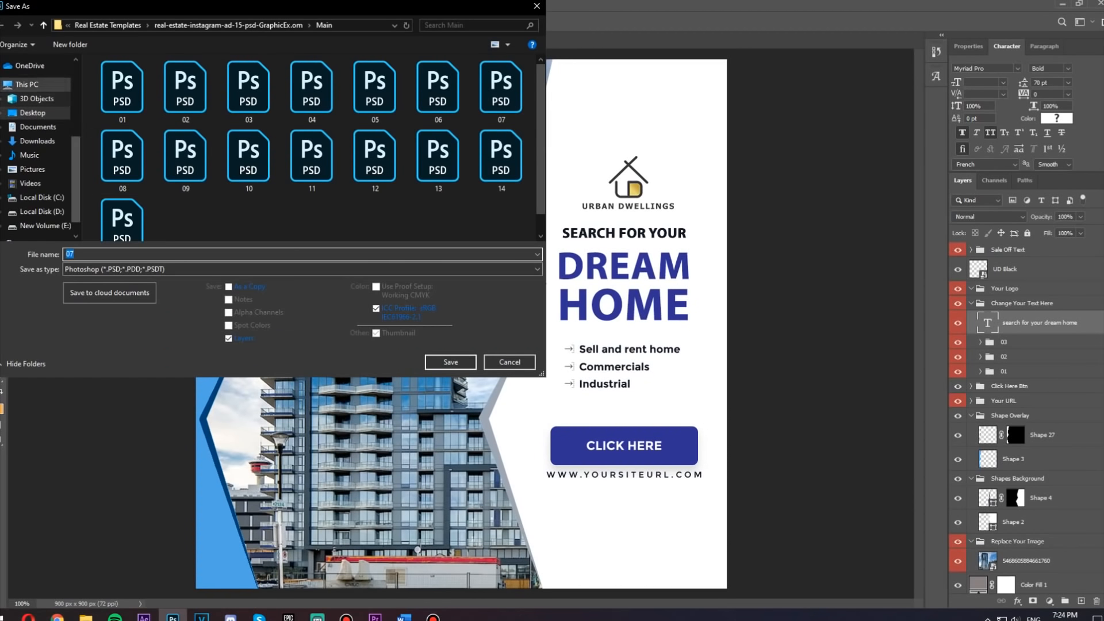
pyautogui.click(33, 113)
pyautogui.click(141, 254)
pyautogui.write('Real estate Post 1')
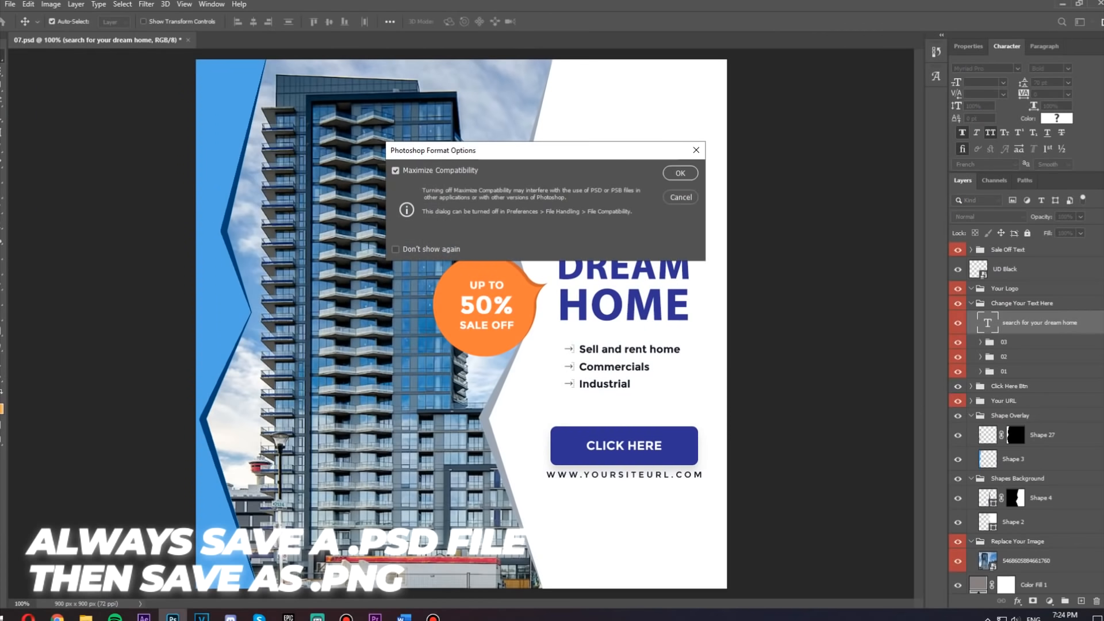
pyautogui.click(680, 172)
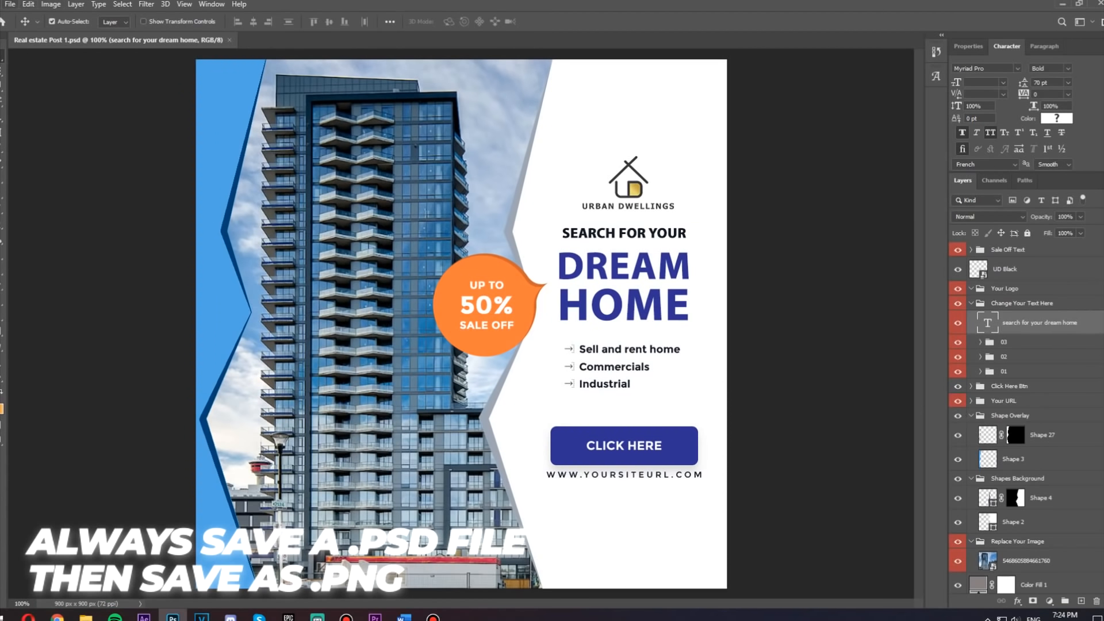
# - Save a PNG copy of "Real estate Post 1" on the Desktop
pyautogui.click(10, 4)
pyautogui.click(29, 146)
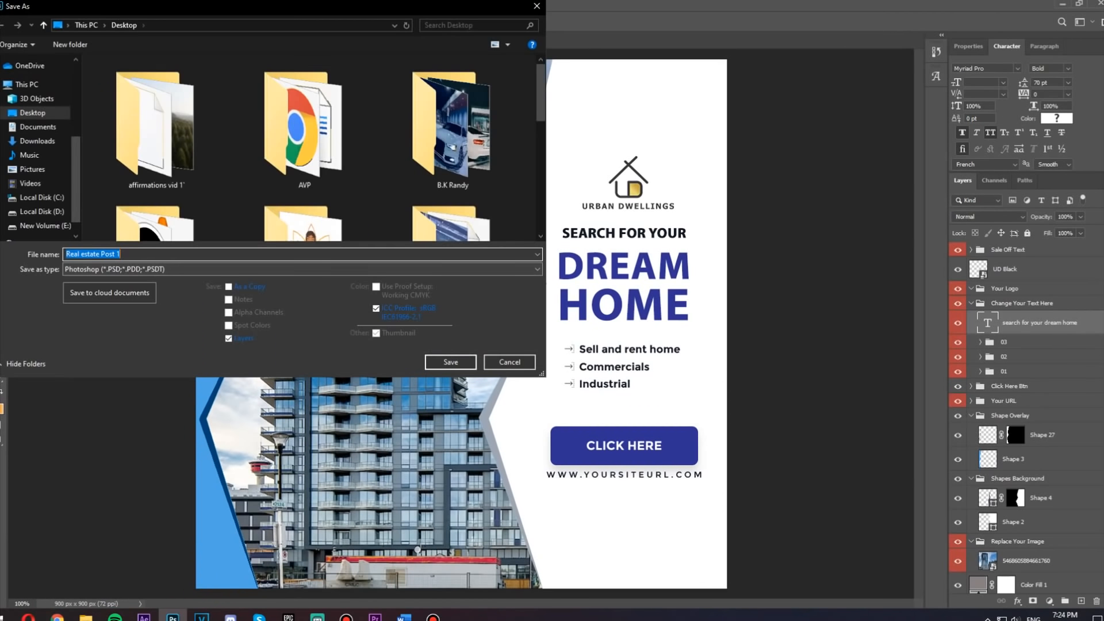
pyautogui.click(173, 269)
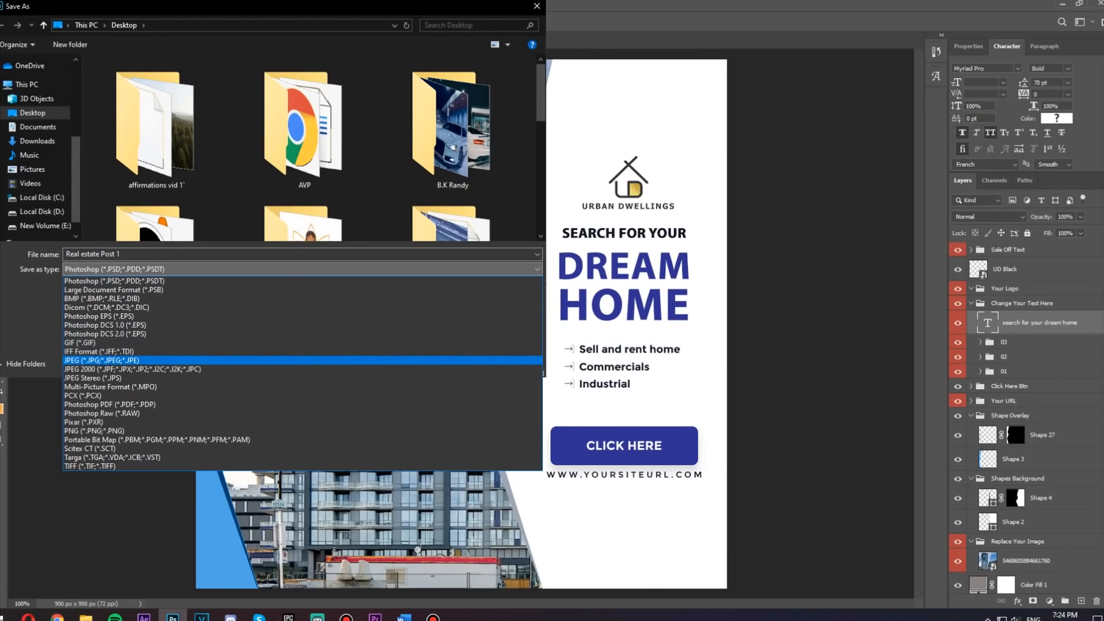
pyautogui.click(93, 431)
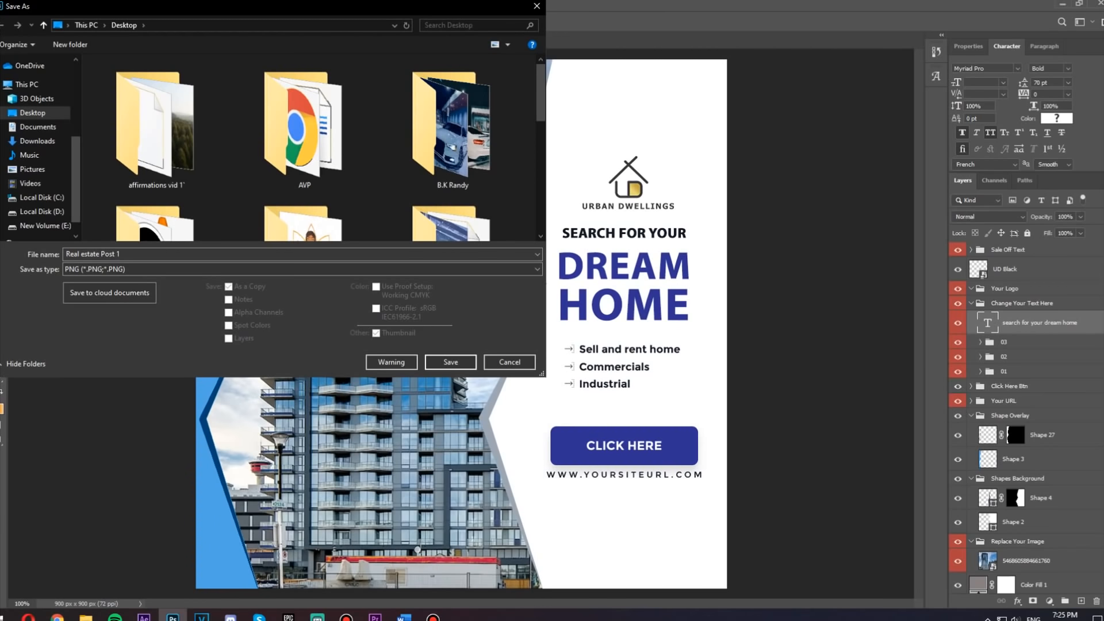
pyautogui.press('Return')
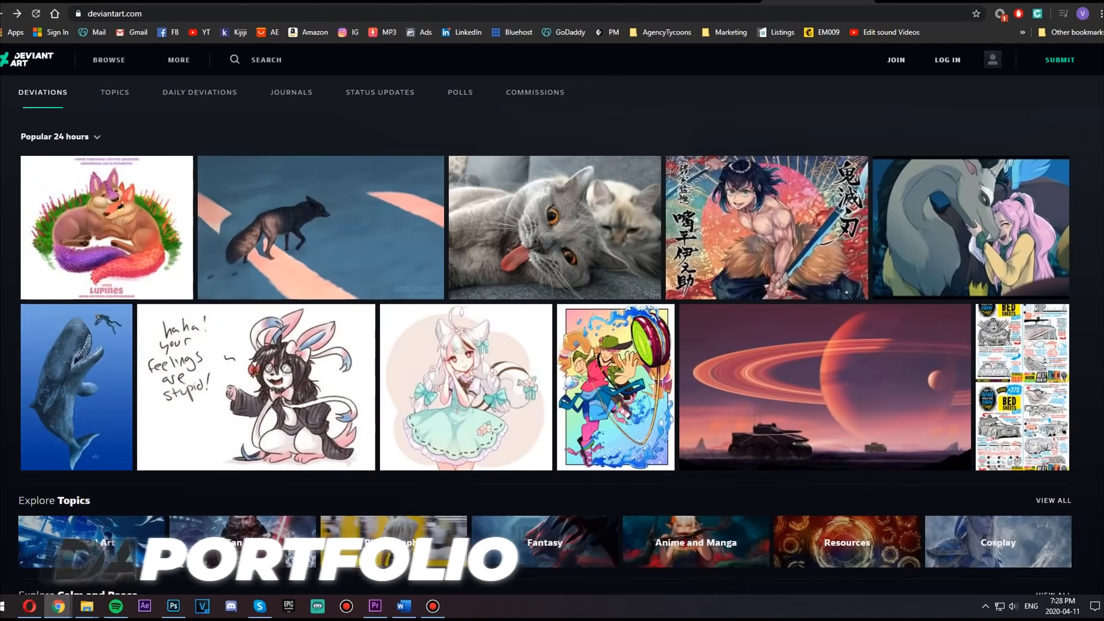
# - In Chrome, open DeviantArt's sign-up and browse the Wix website templates for a portfolio site
pyautogui.click(896, 59)
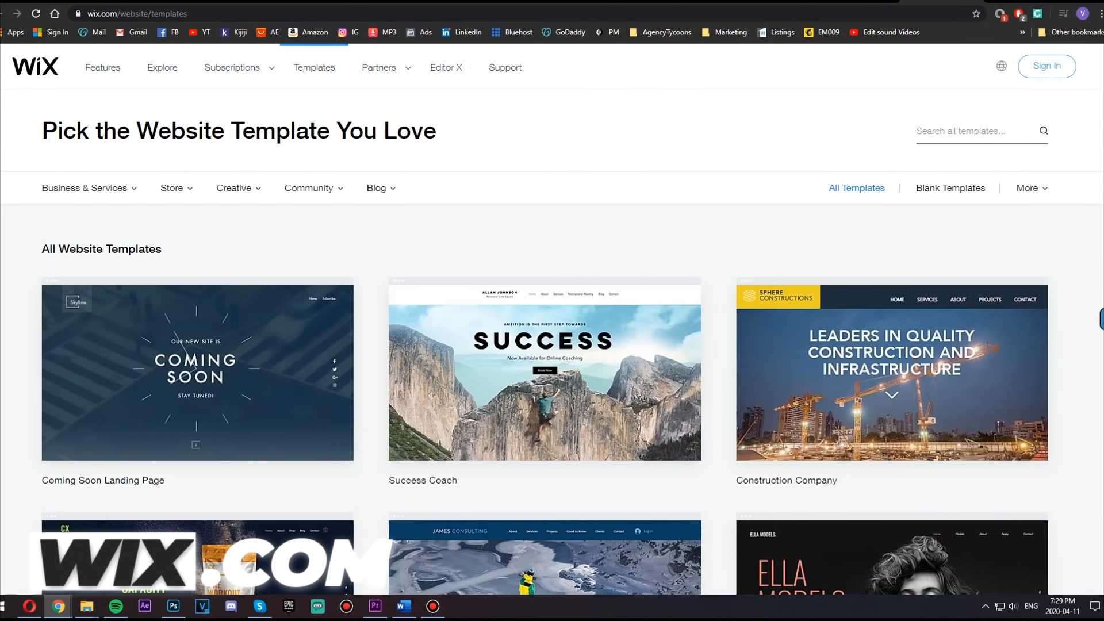
pyautogui.scroll(-4, 552, 333)
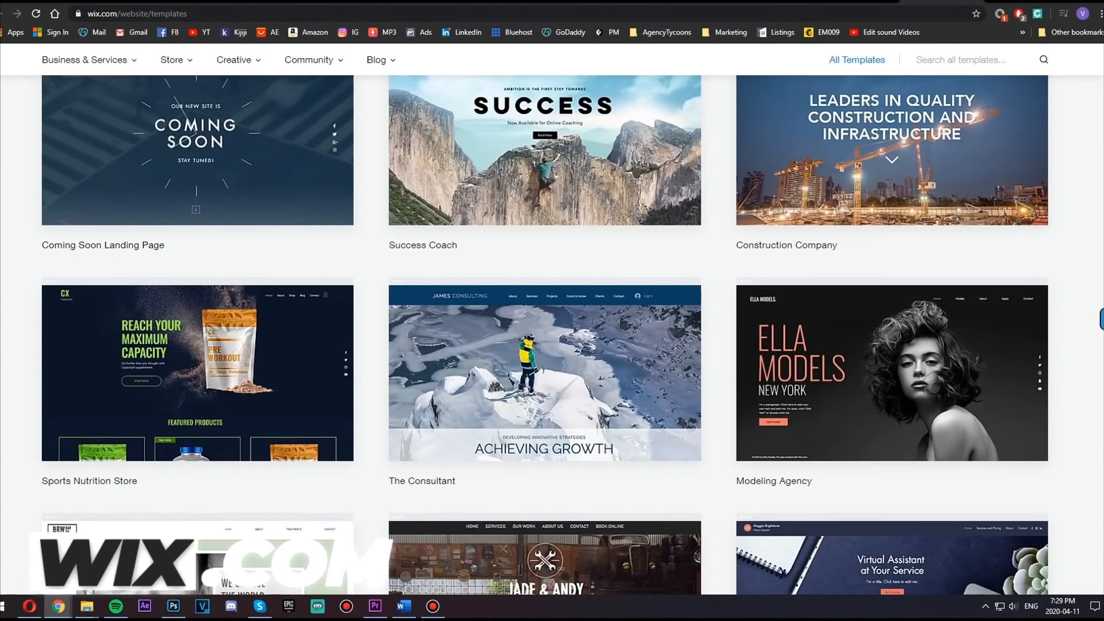